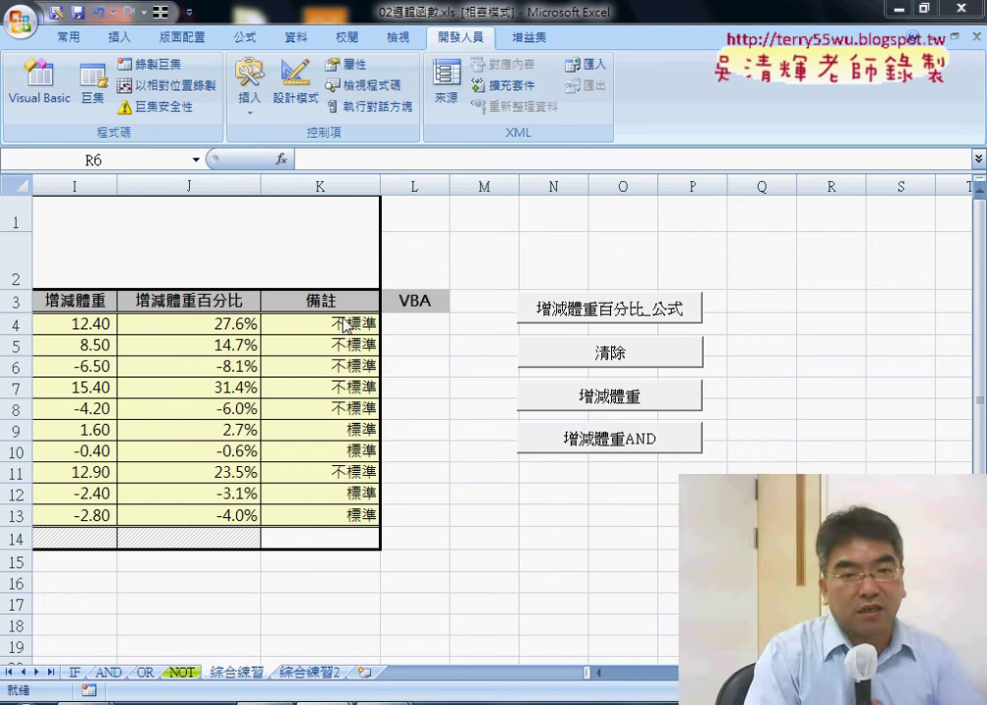
# Step: Inspect K4's IF(OR) formula and the J4 references in its OR condition, leaving it unchanged
pyautogui.click(337, 323)
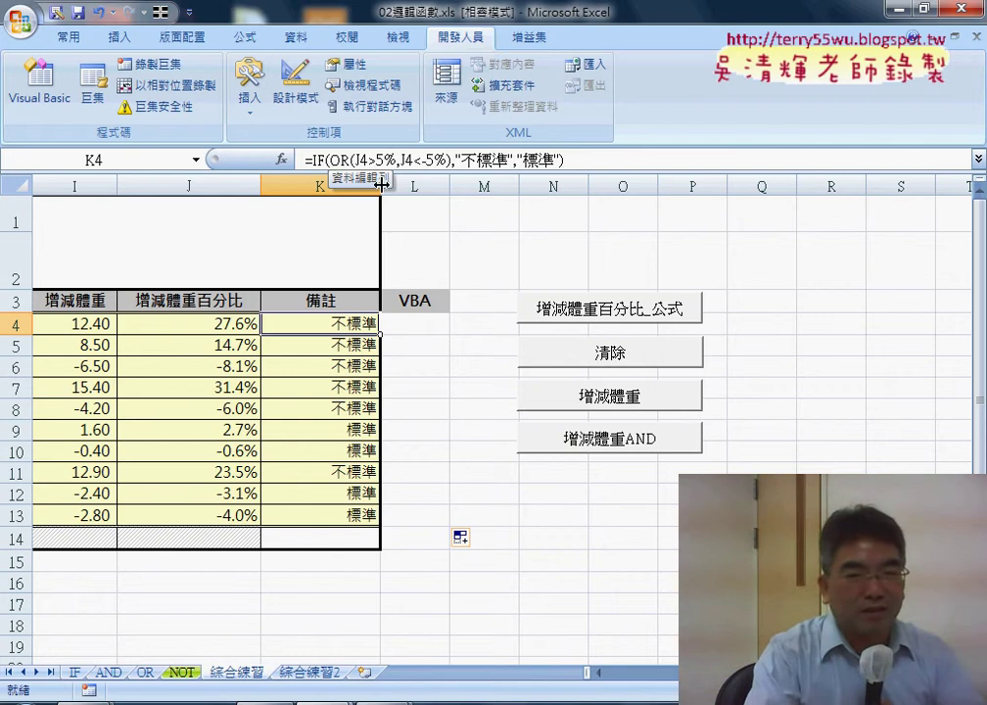
pyautogui.click(554, 258)
pyautogui.click(334, 327)
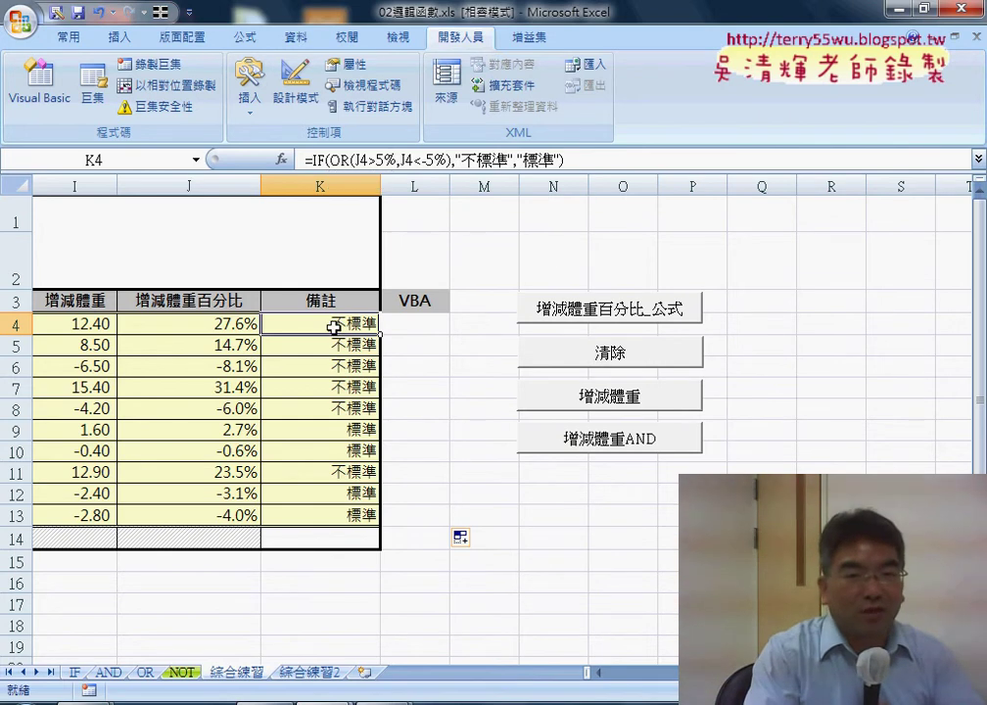
pyautogui.click(568, 226)
pyautogui.moveTo(436, 325); pyautogui.dragTo(421, 513)
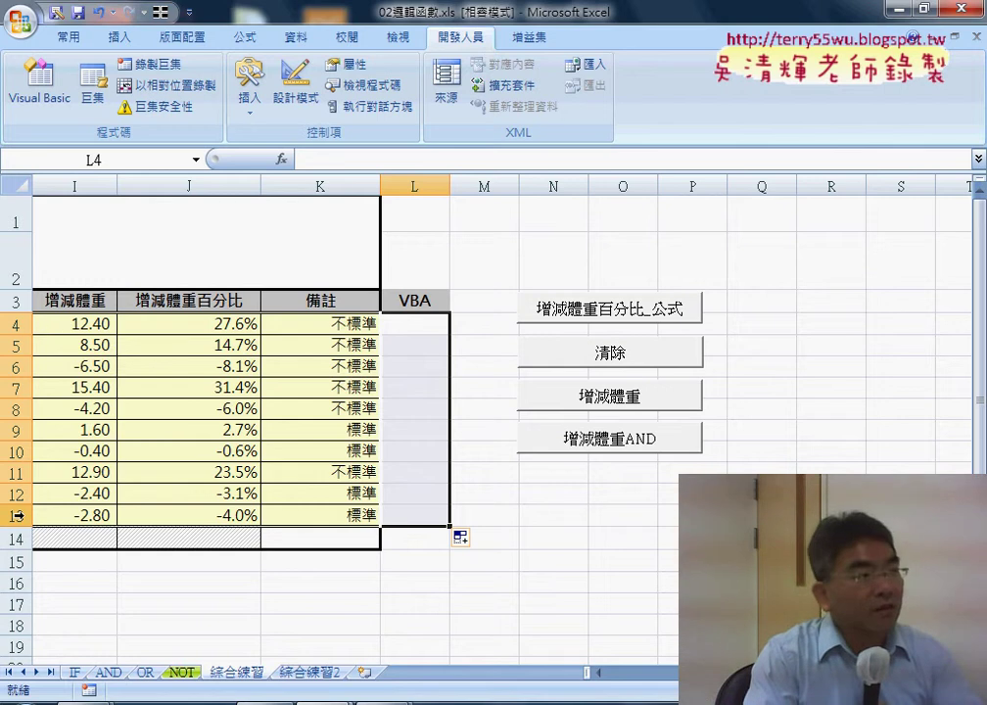
pyautogui.click(349, 323)
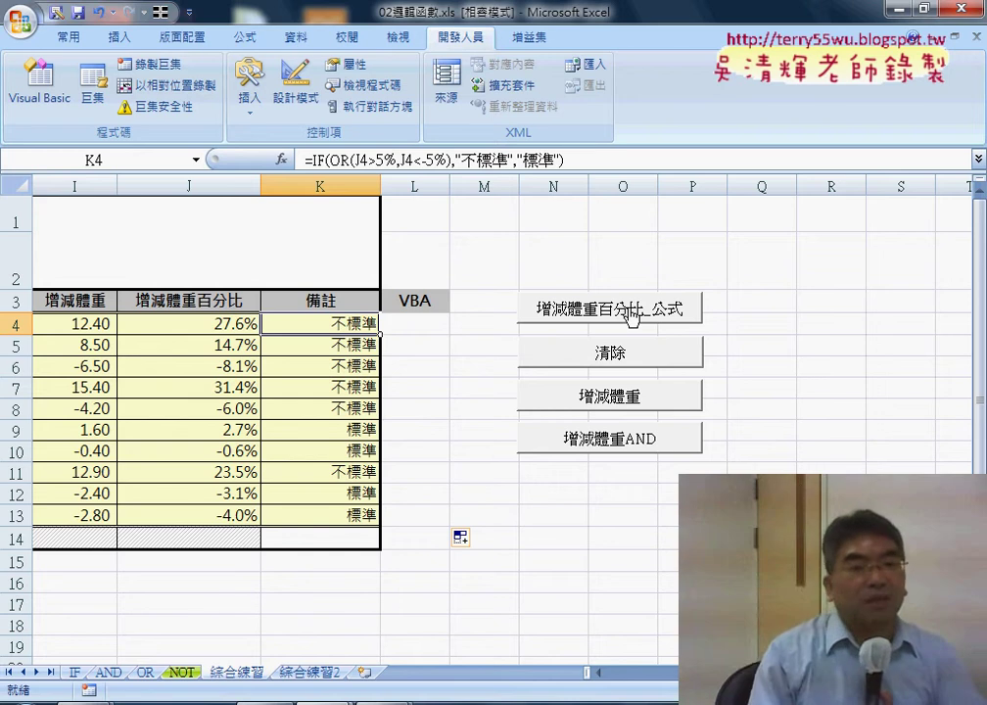
pyautogui.click(457, 159)
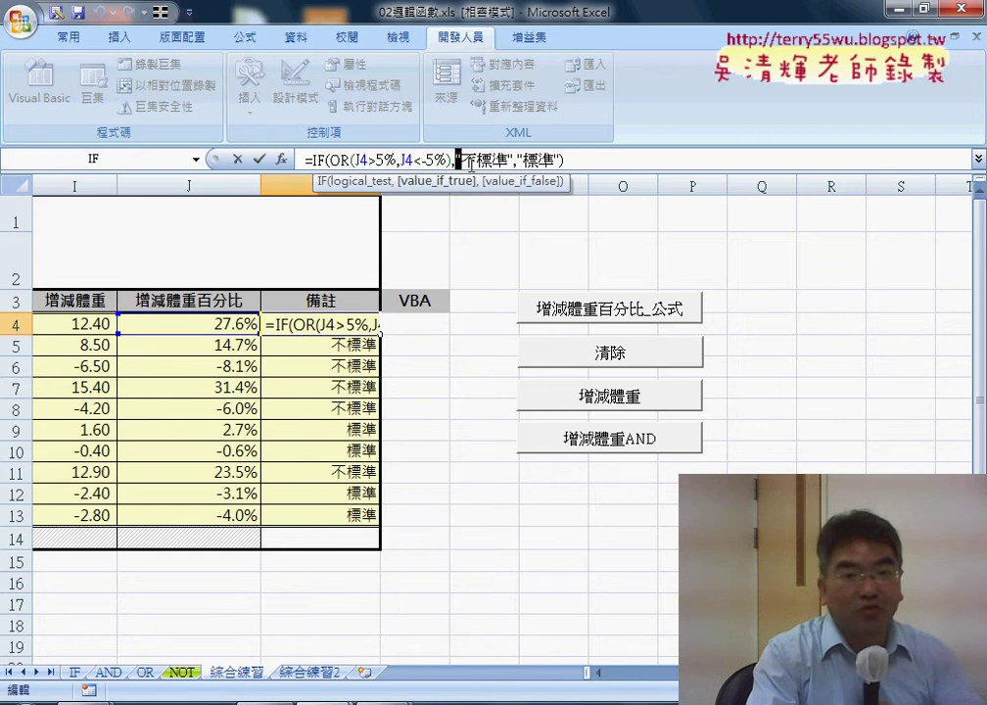
pyautogui.doubleClick(408, 159)
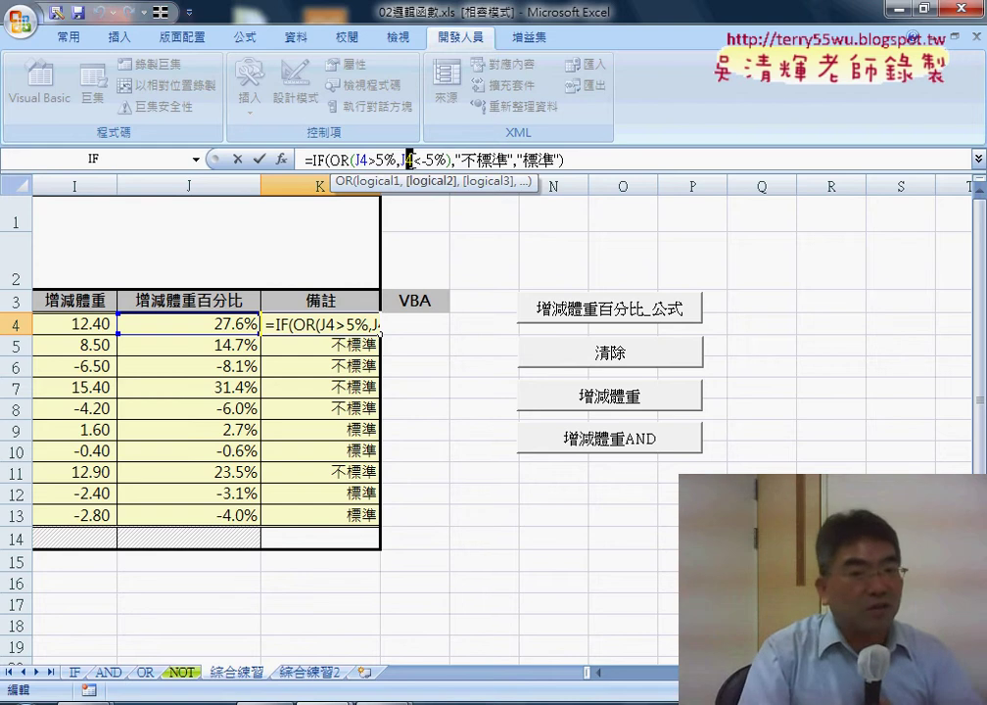
pyautogui.click(259, 158)
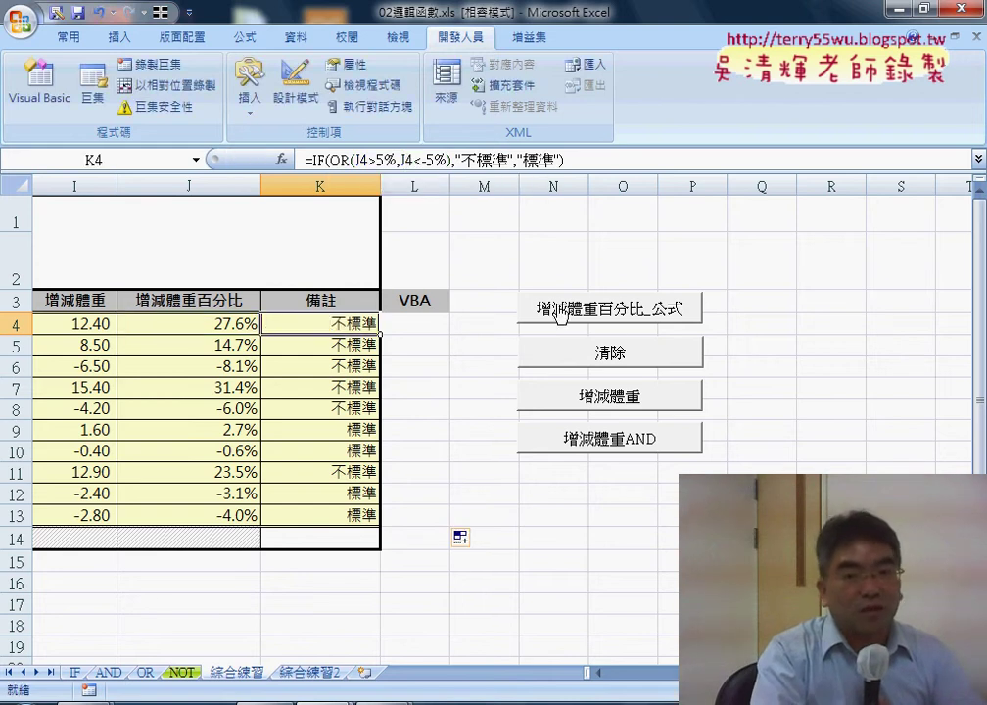
# Step: Fill column L with the 增減體重百分比_公式 macro, check L4–L9's formulas, then clear them
pyautogui.click(611, 315)
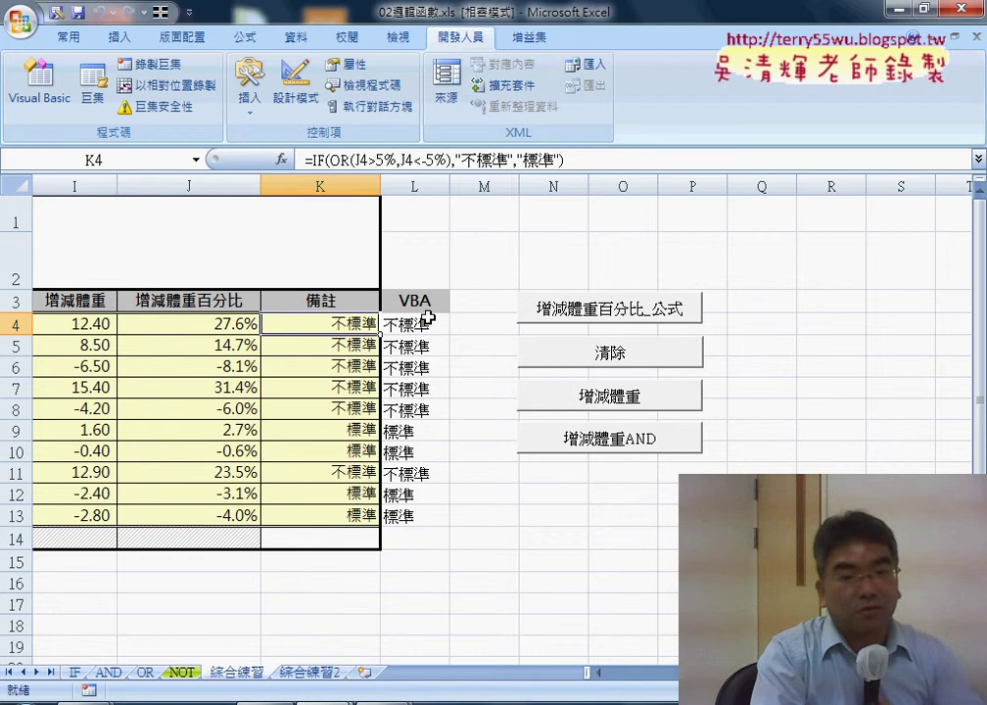
pyautogui.click(427, 321)
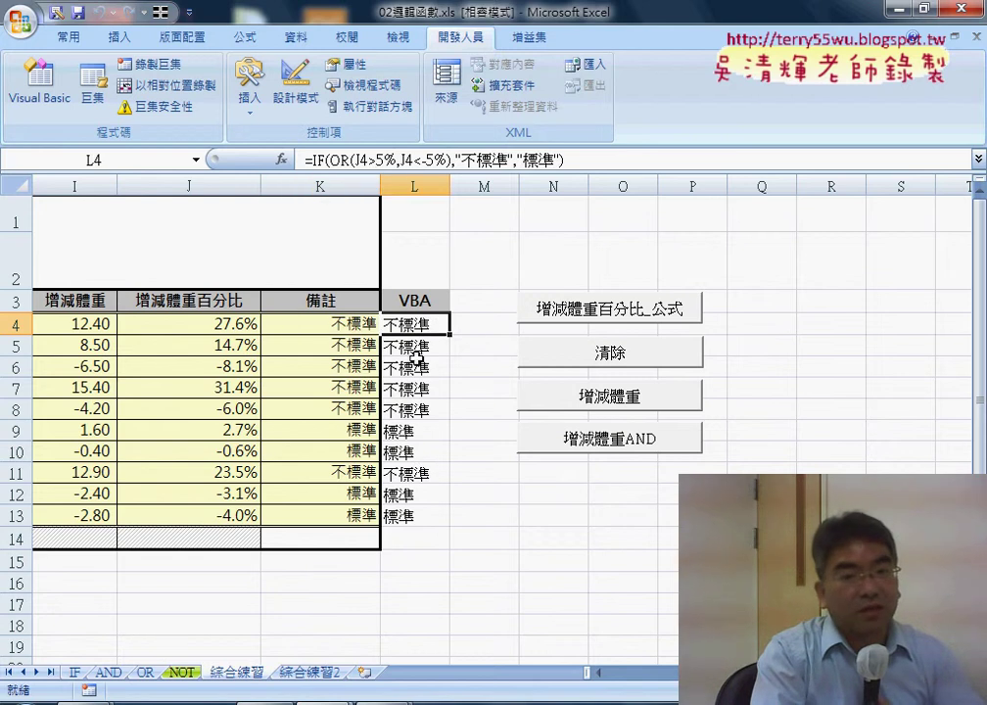
pyautogui.click(417, 346)
pyautogui.click(417, 367)
pyautogui.click(418, 389)
pyautogui.click(417, 409)
pyautogui.click(417, 431)
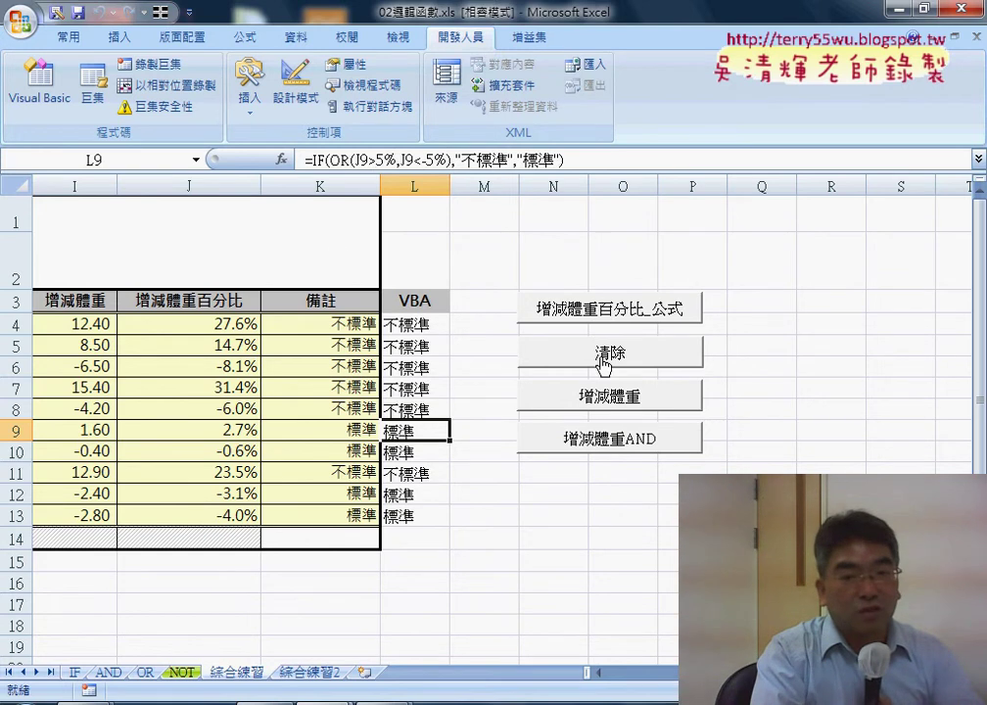
pyautogui.click(606, 349)
pyautogui.click(41, 90)
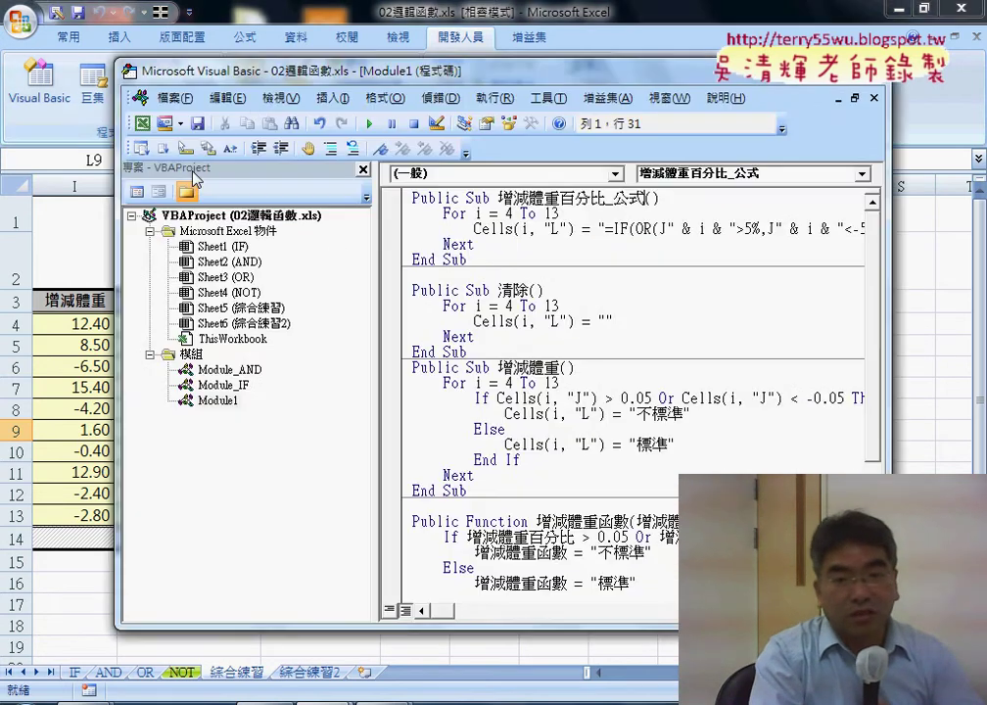
# Step: Highlight the macro's formula string and its " & i & " row-number concatenation
pyautogui.moveTo(377, 254); pyautogui.dragTo(217, 247)
pyautogui.moveTo(447, 228); pyautogui.dragTo(889, 226)
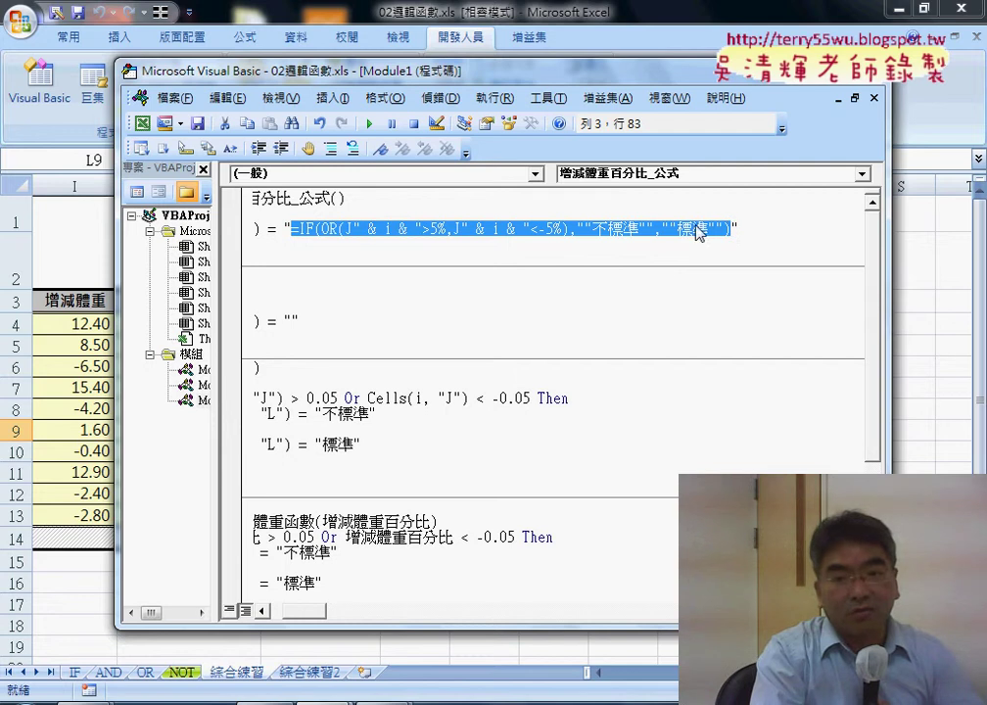
pyautogui.click(354, 229)
pyautogui.moveTo(355, 230); pyautogui.dragTo(421, 224)
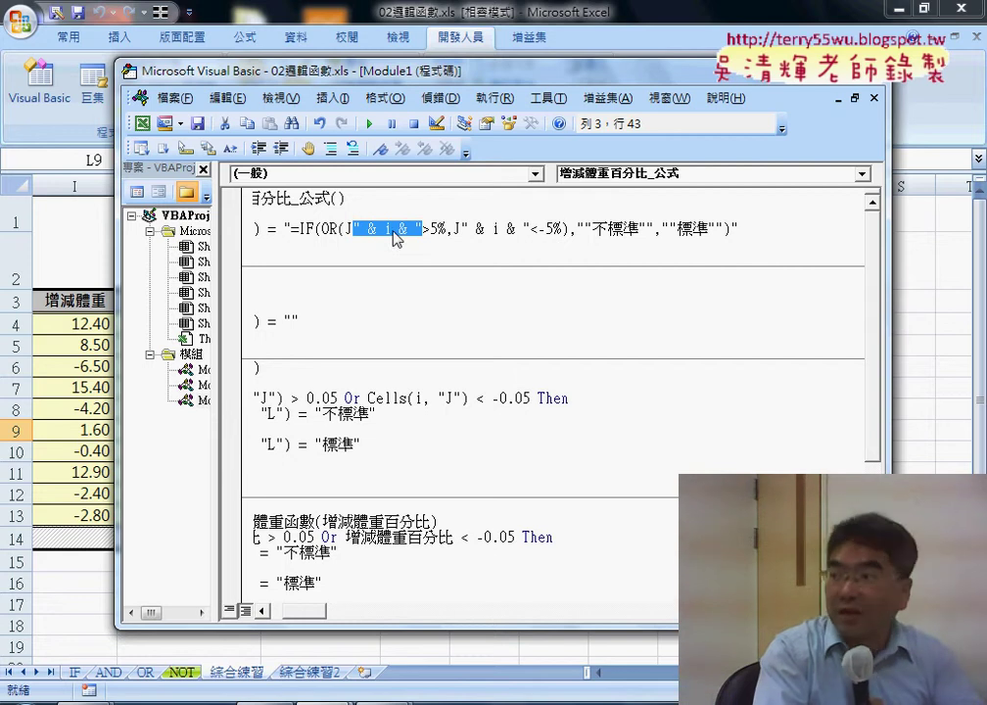
# Step: Back on the worksheet, run the 增減體重百分比_公式 macro twice, clearing column L each time
pyautogui.click(866, 81)
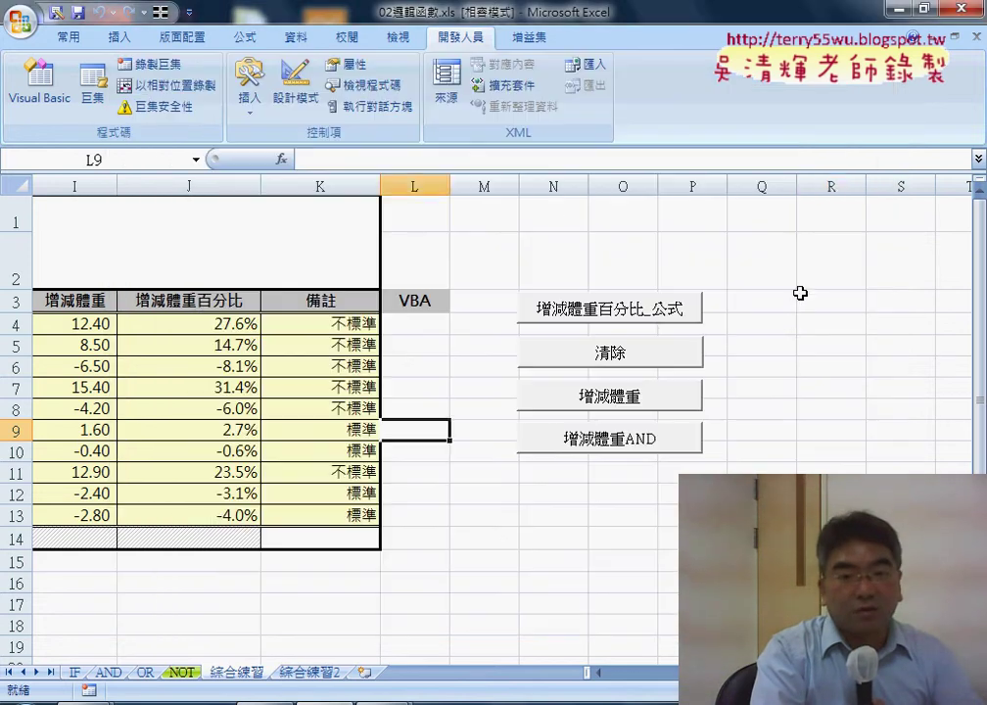
pyautogui.click(803, 296)
pyautogui.click(633, 312)
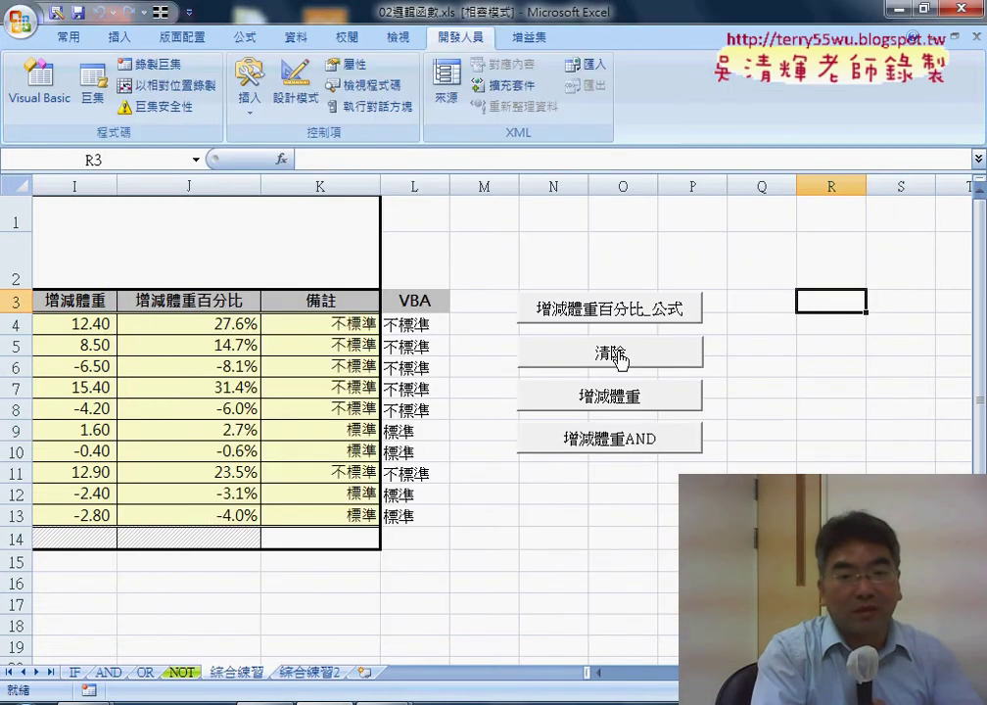
pyautogui.click(619, 358)
pyautogui.click(421, 329)
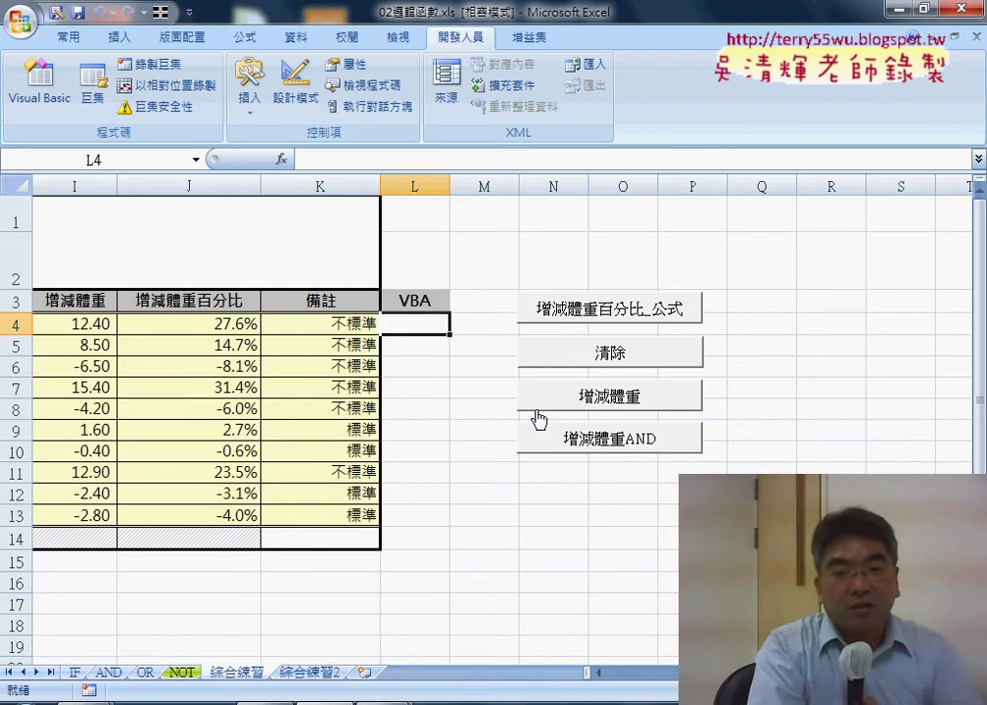
pyautogui.click(623, 315)
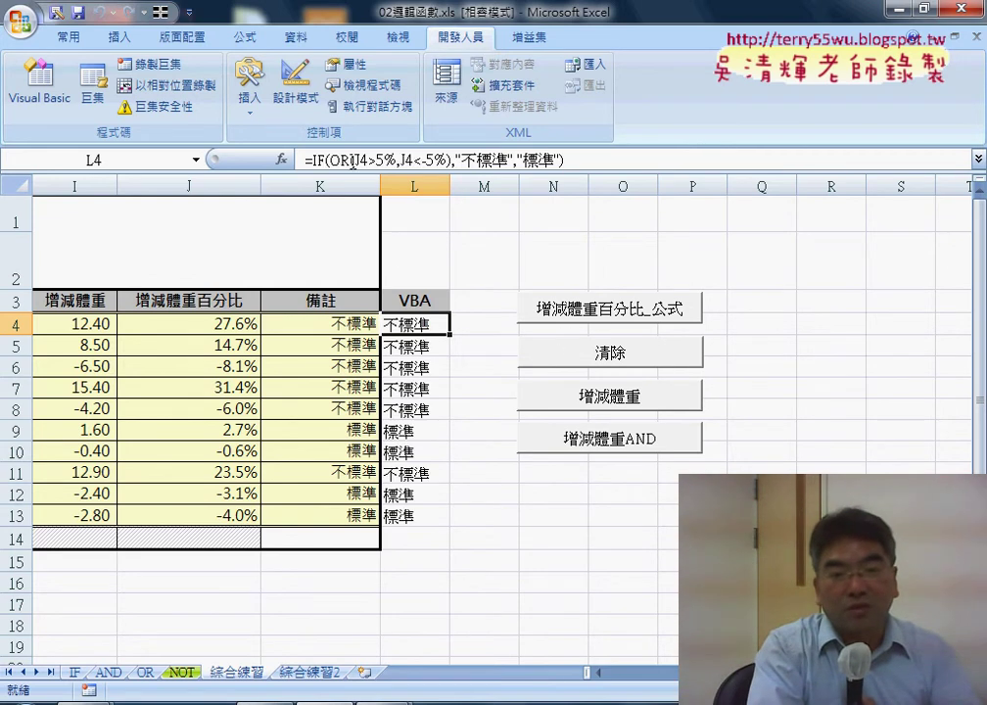
pyautogui.click(586, 354)
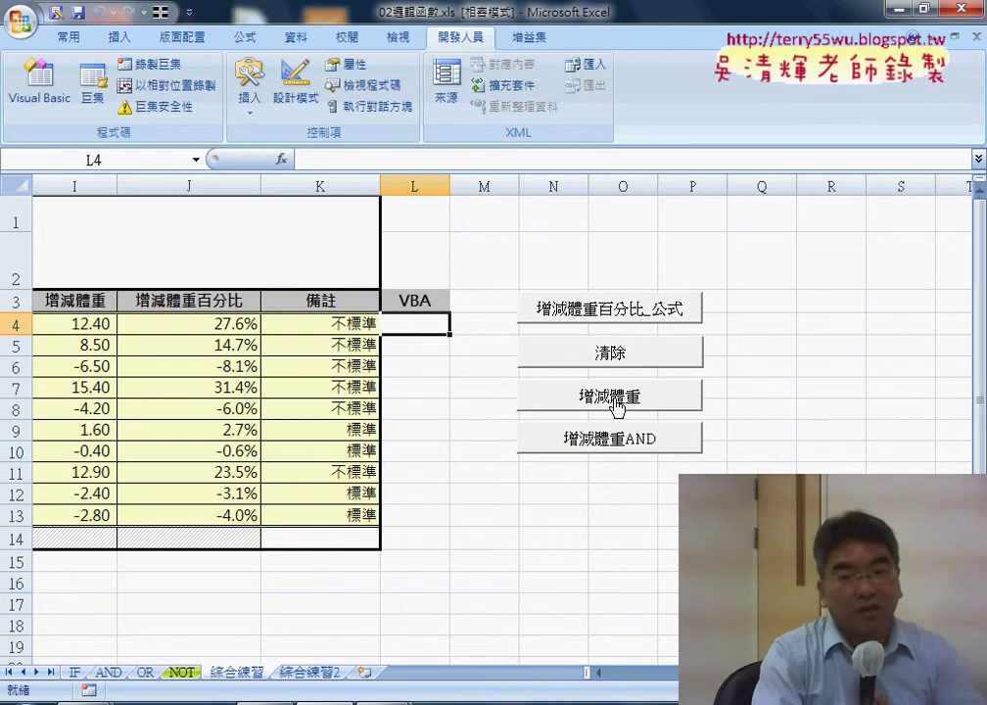
# Step: Run the 增減體重 and 增減體重AND macros into column L, clearing the results after each
pyautogui.click(617, 407)
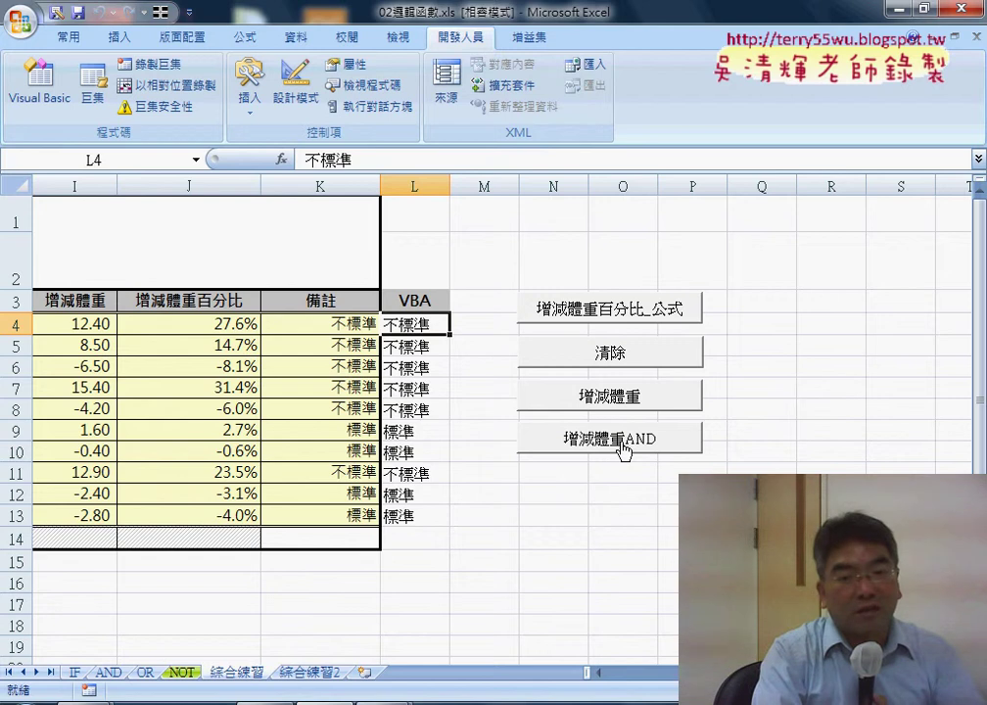
pyautogui.click(606, 354)
pyautogui.click(625, 442)
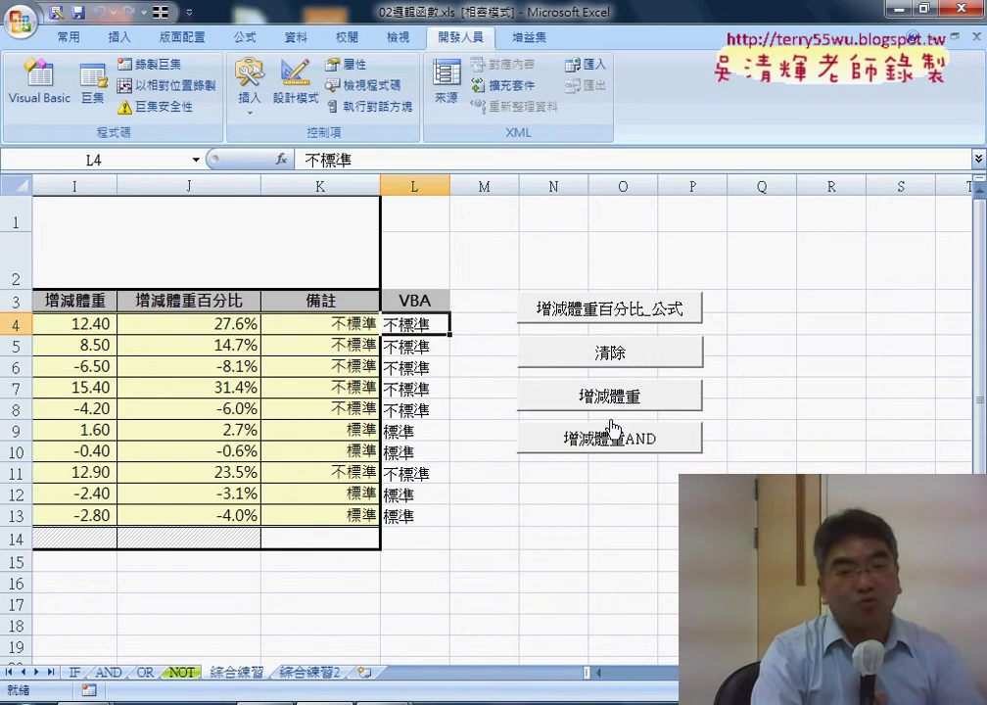
pyautogui.click(616, 359)
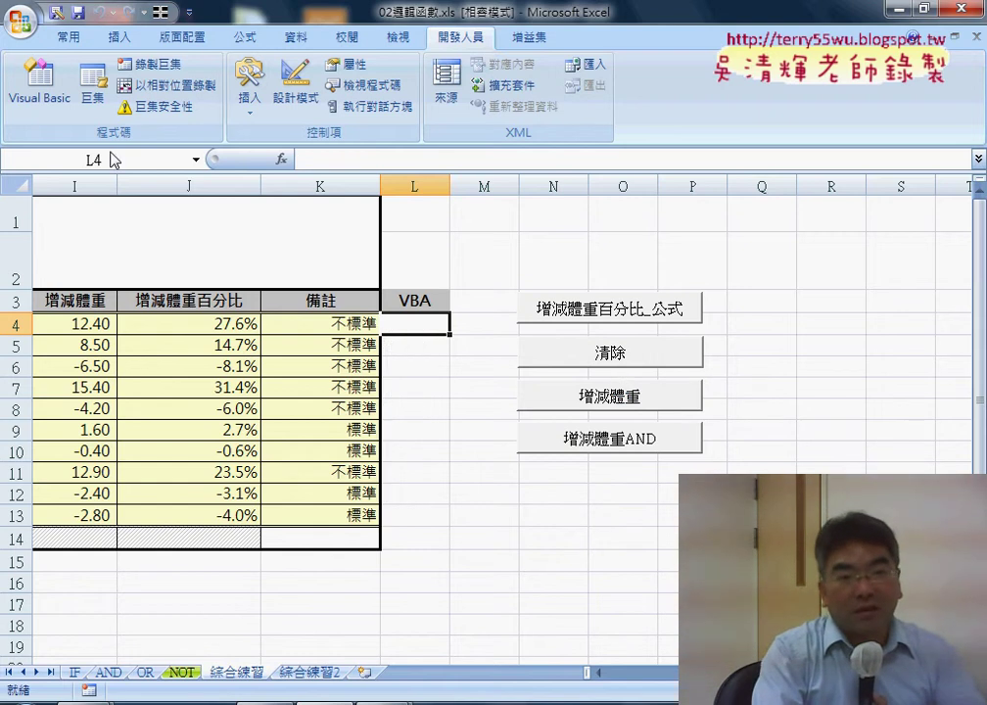
pyautogui.click(39, 83)
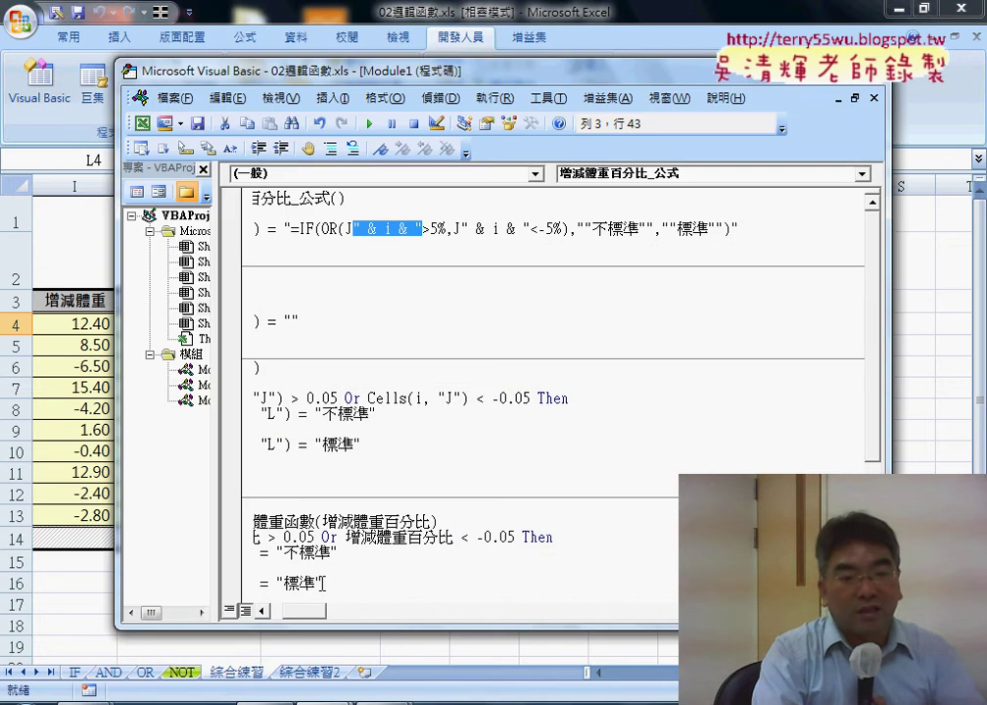
pyautogui.moveTo(299, 612); pyautogui.dragTo(288, 617)
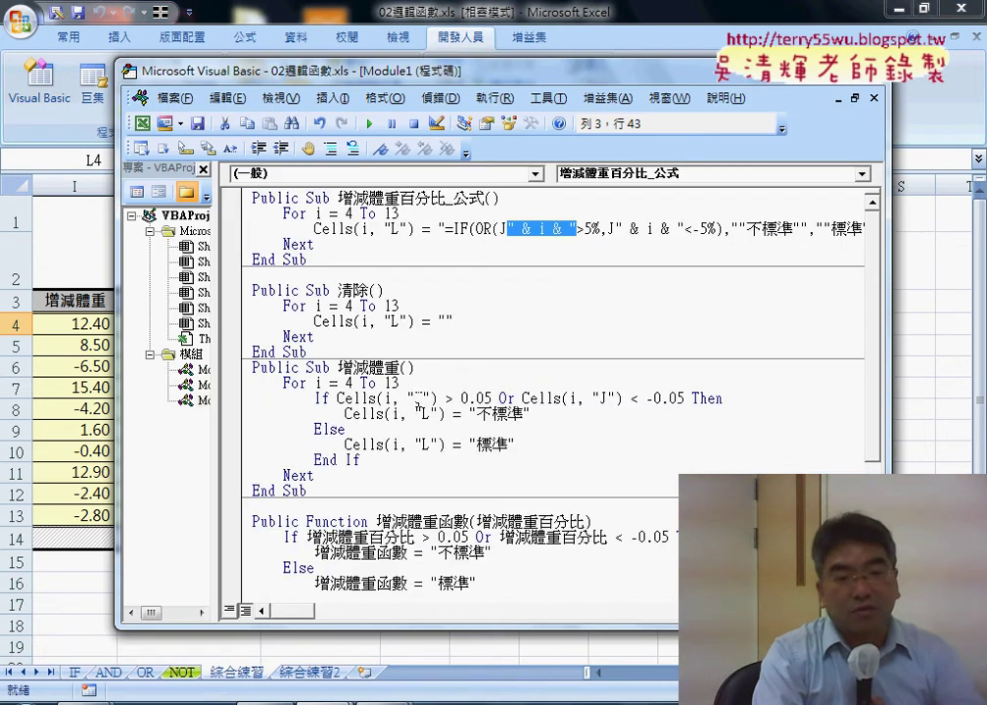
pyautogui.moveTo(399, 383); pyautogui.dragTo(227, 381)
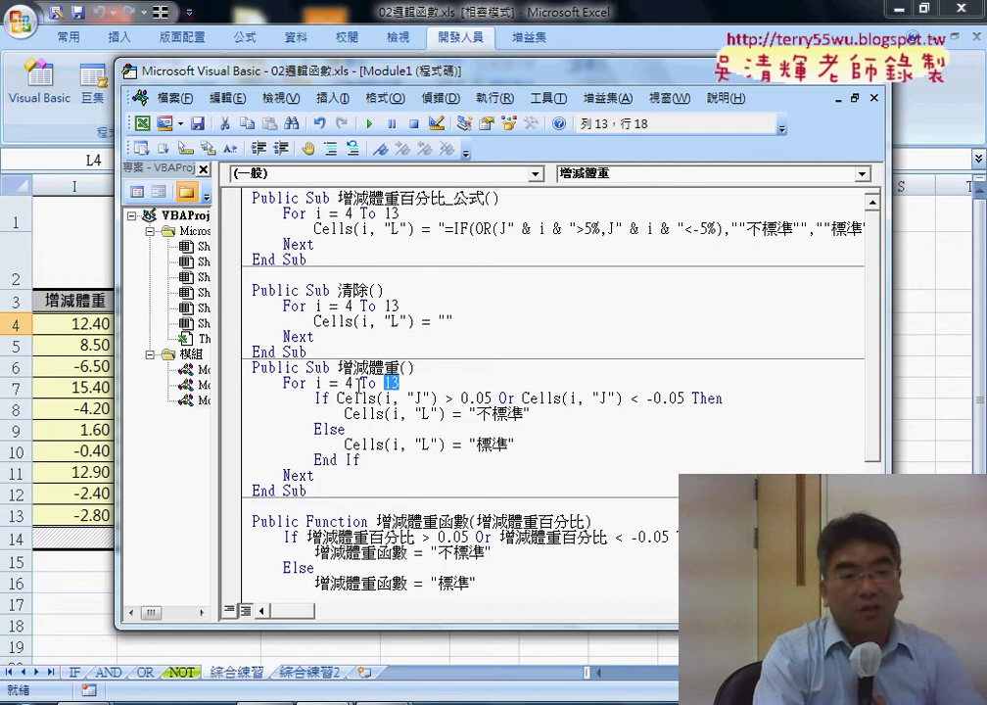
pyautogui.click(245, 400)
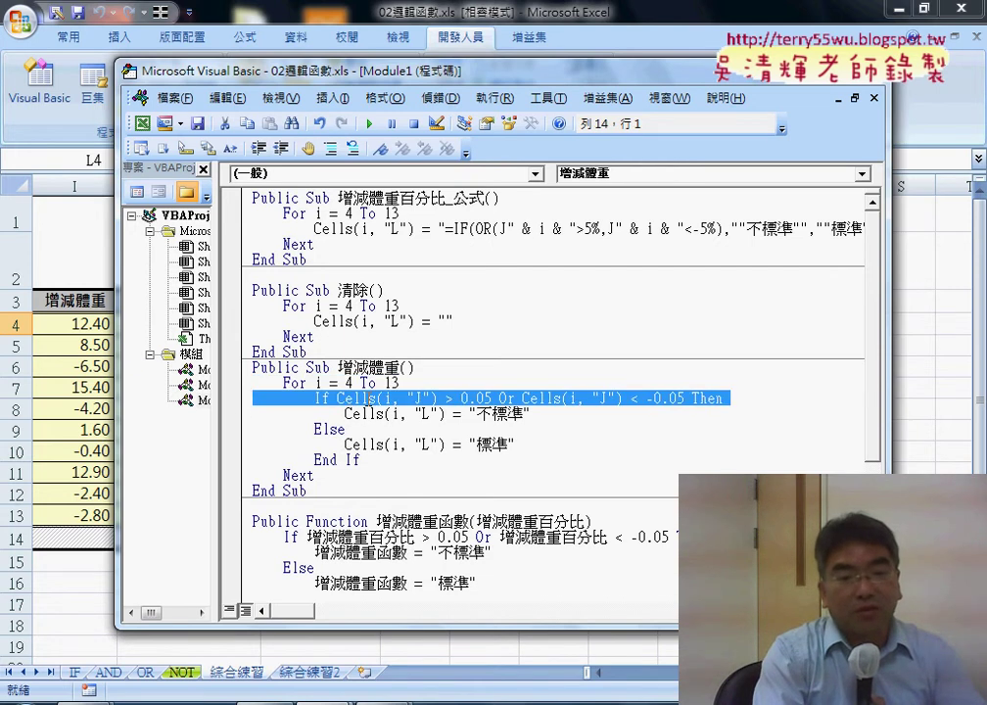
pyautogui.click(370, 399)
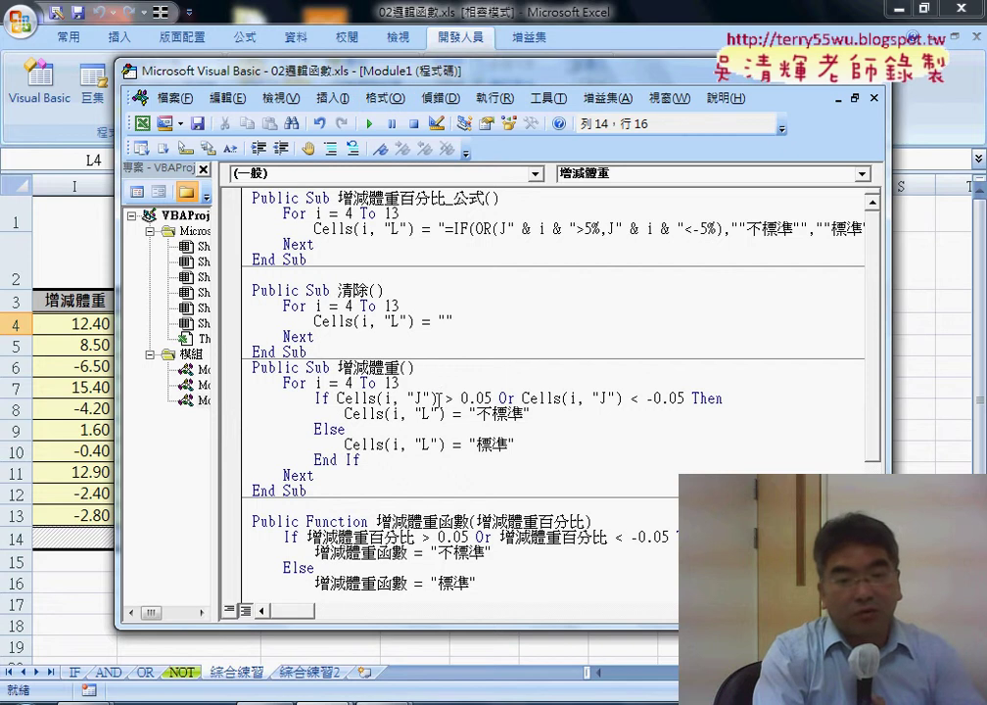
pyautogui.moveTo(439, 399); pyautogui.dragTo(350, 400)
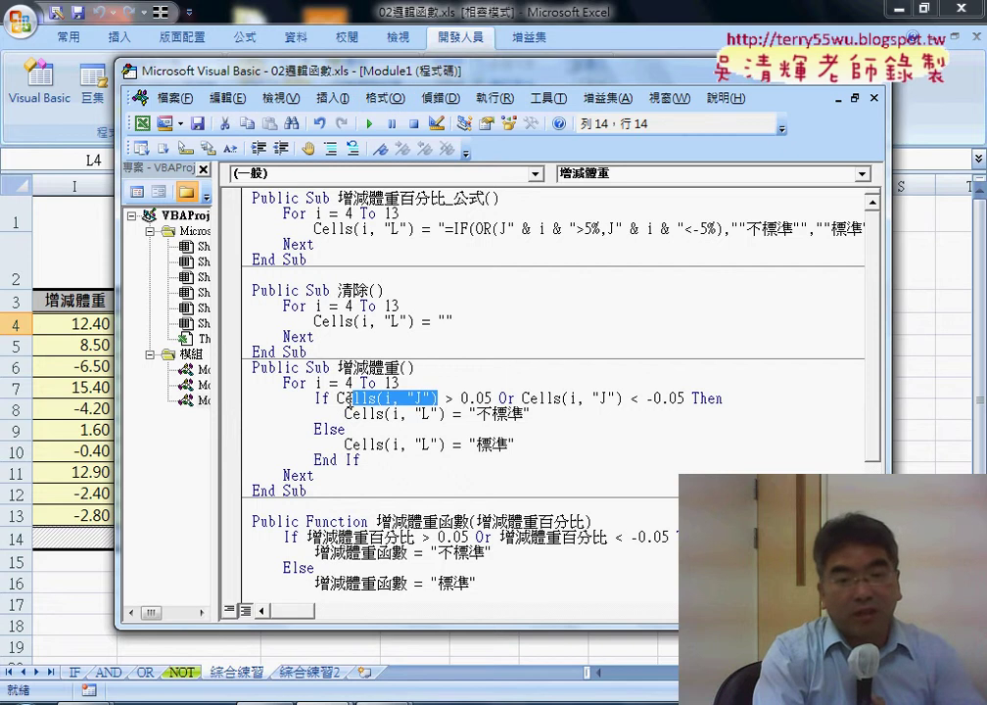
pyautogui.moveTo(492, 398); pyautogui.dragTo(266, 398)
pyautogui.click(499, 398)
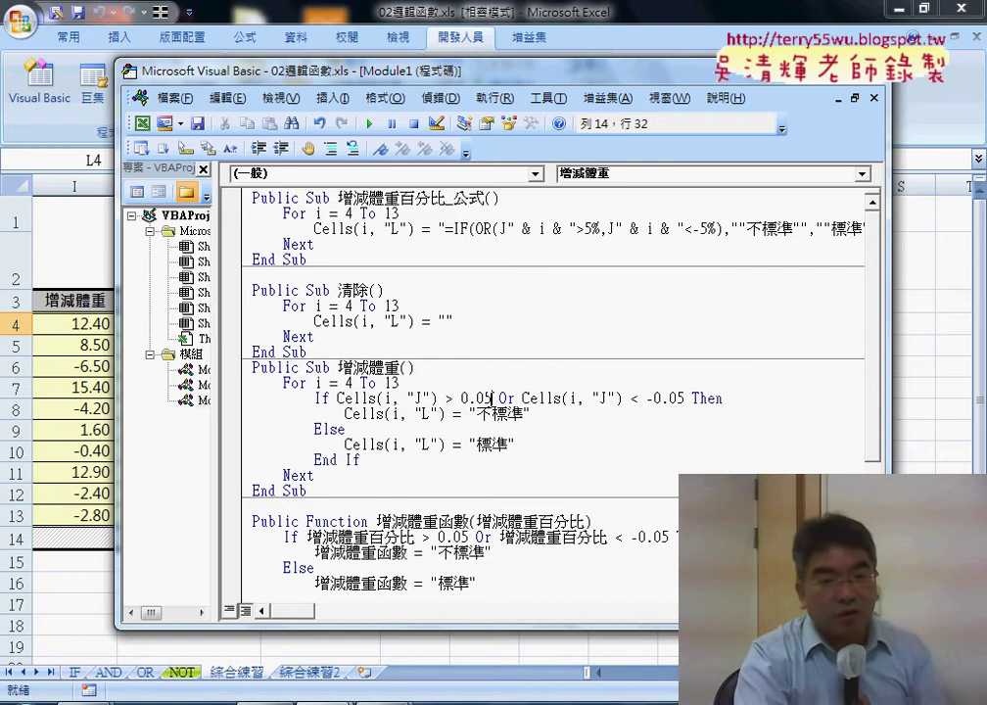
pyautogui.moveTo(491, 399); pyautogui.dragTo(462, 399)
pyautogui.write('5')
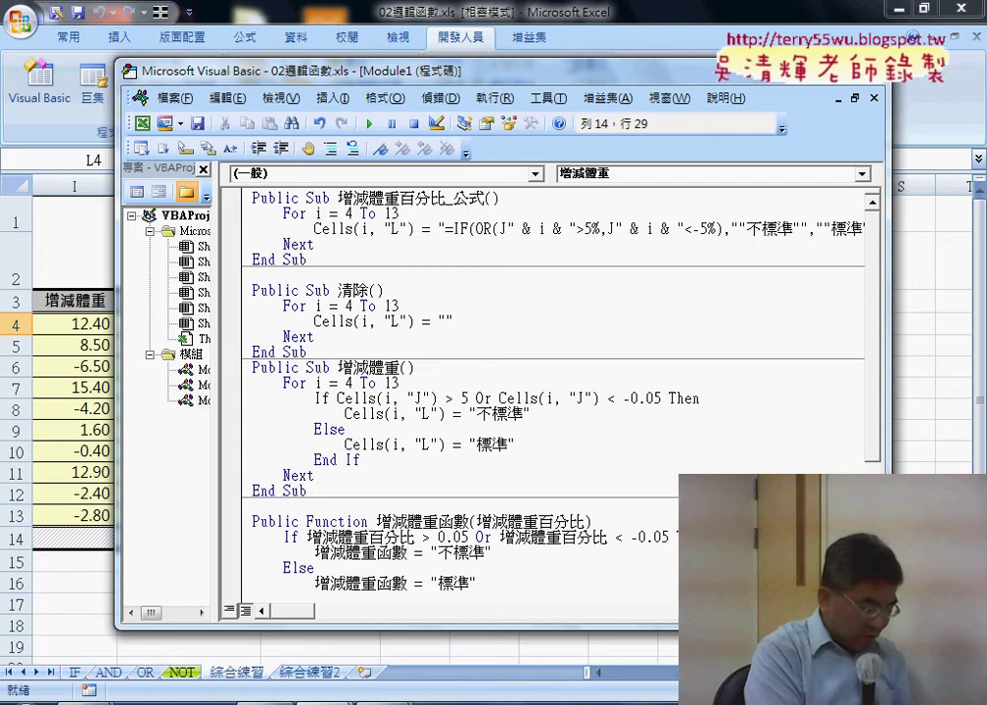
pyautogui.write('%')
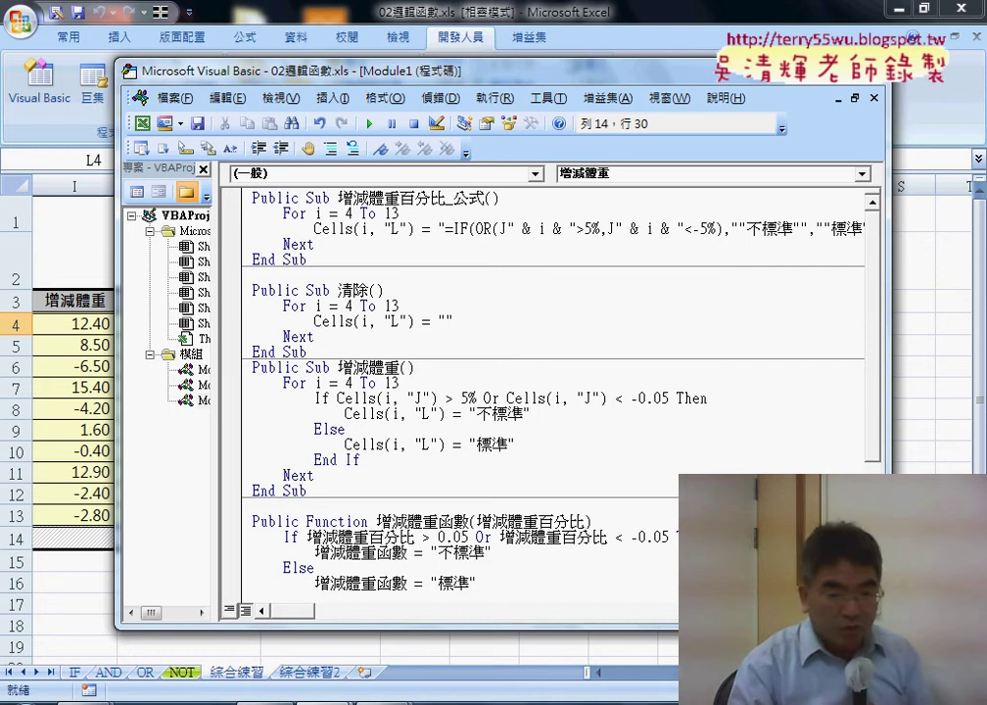
pyautogui.press('BackSpace')
pyautogui.press('BackSpace')
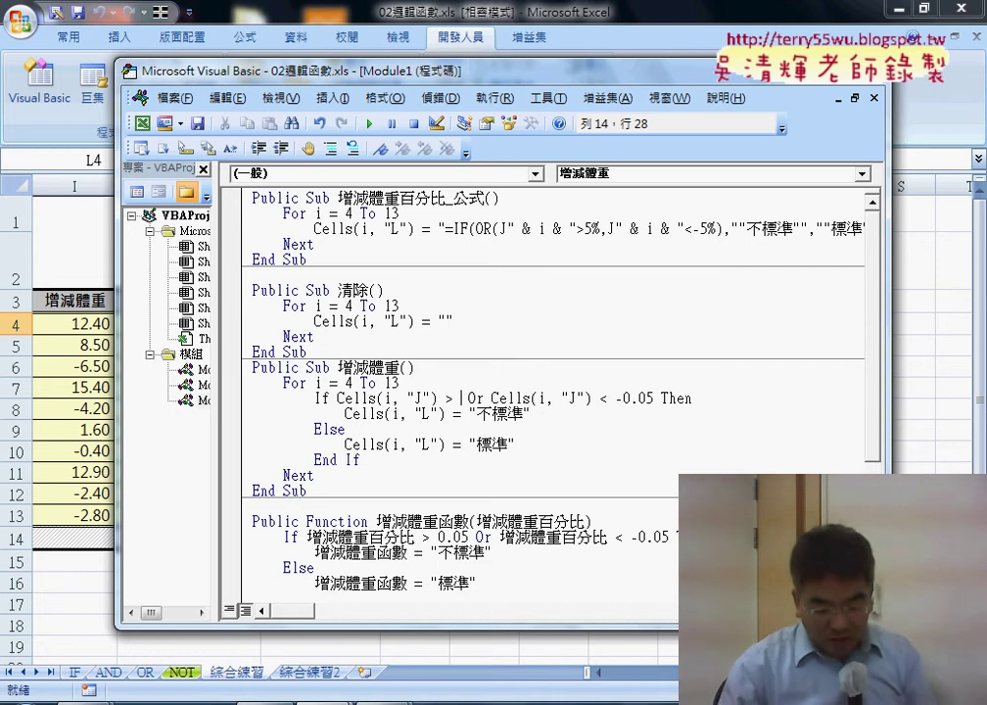
pyautogui.write('0.')
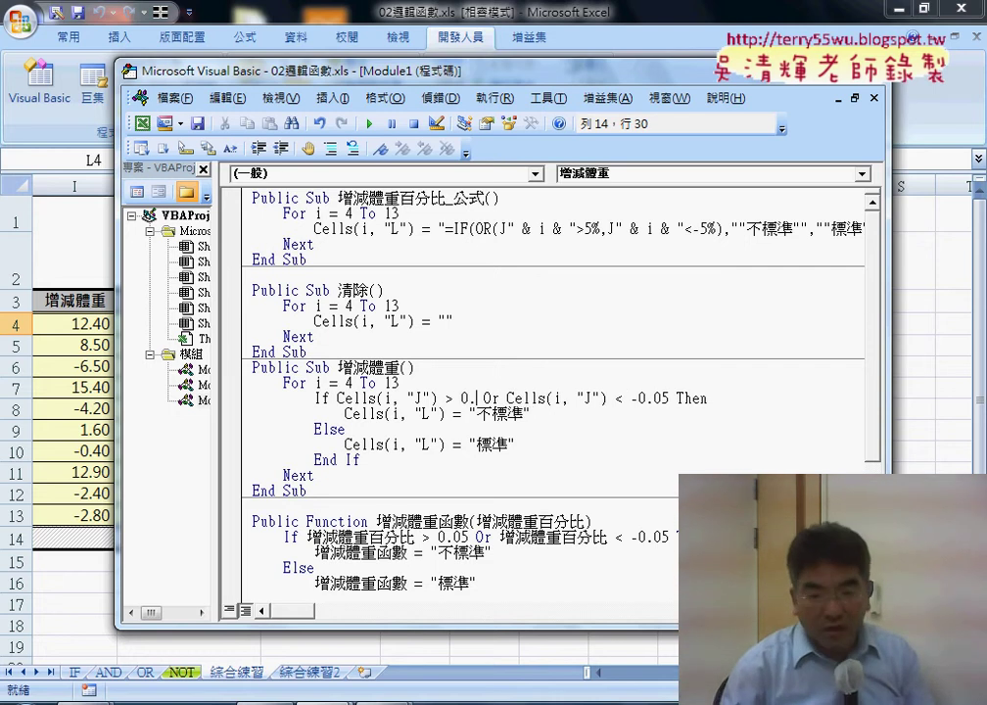
pyautogui.write('05')
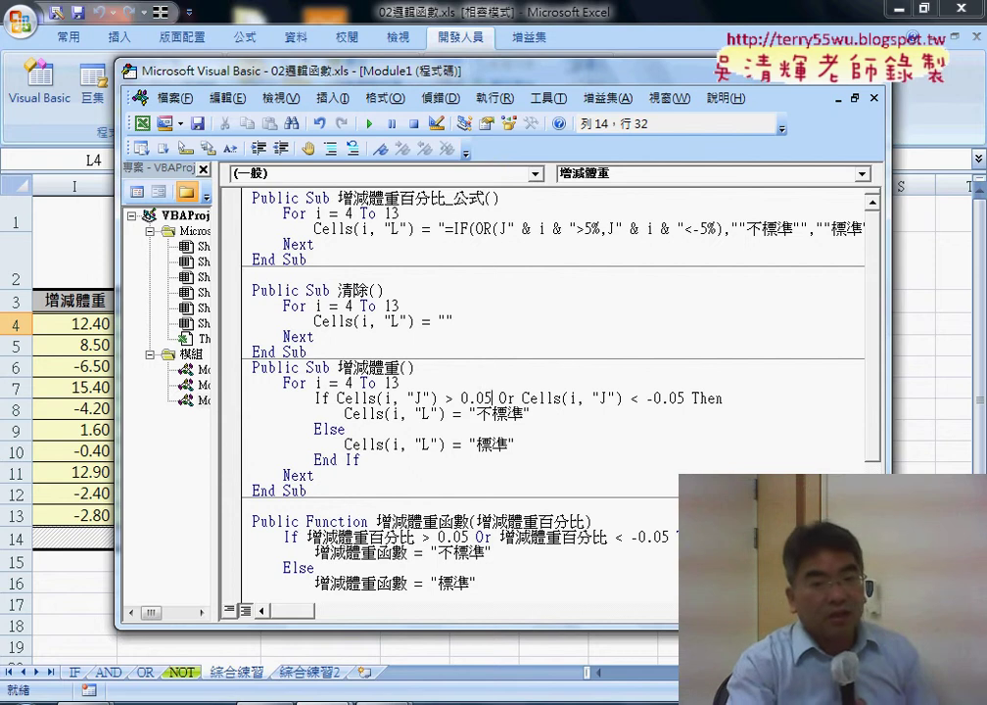
pyautogui.click(509, 397)
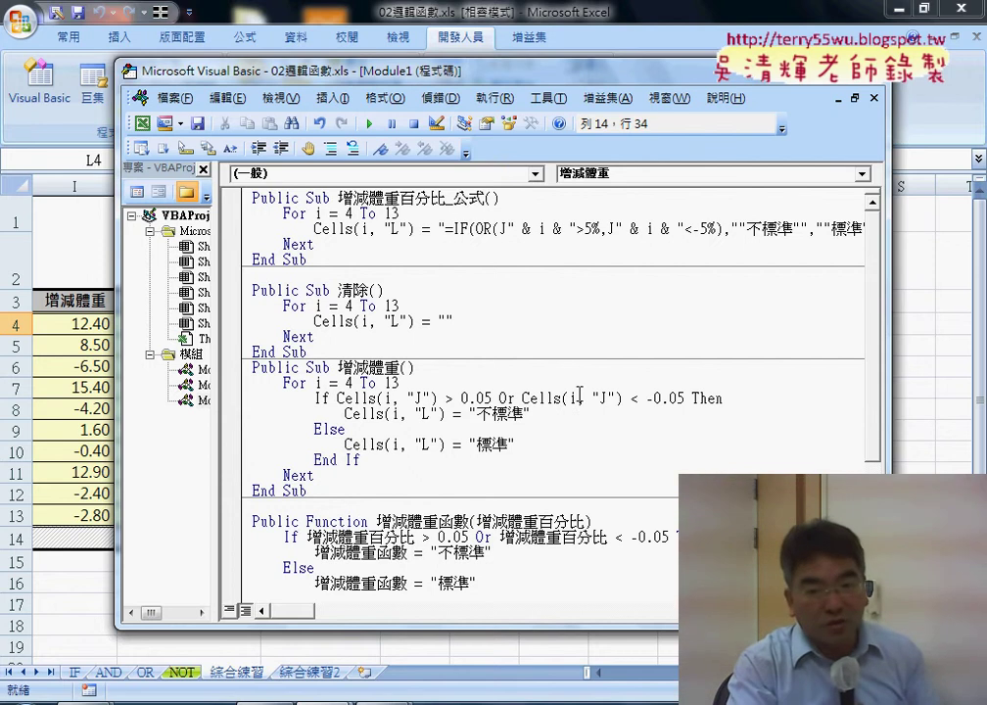
pyautogui.moveTo(688, 398); pyautogui.dragTo(646, 398)
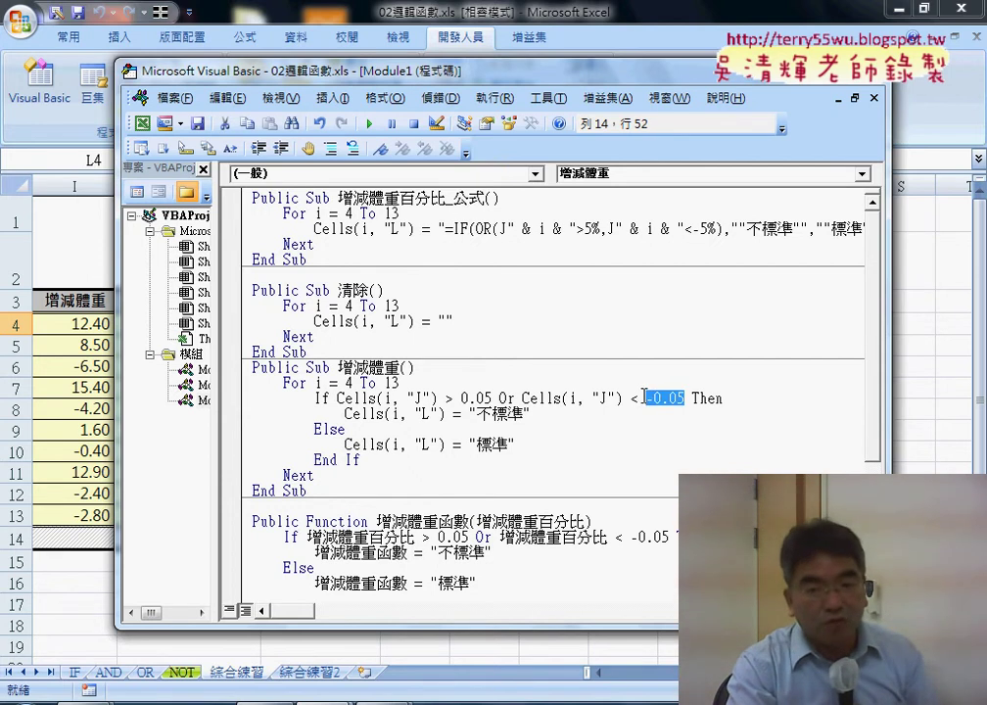
pyautogui.moveTo(533, 419); pyautogui.dragTo(452, 419)
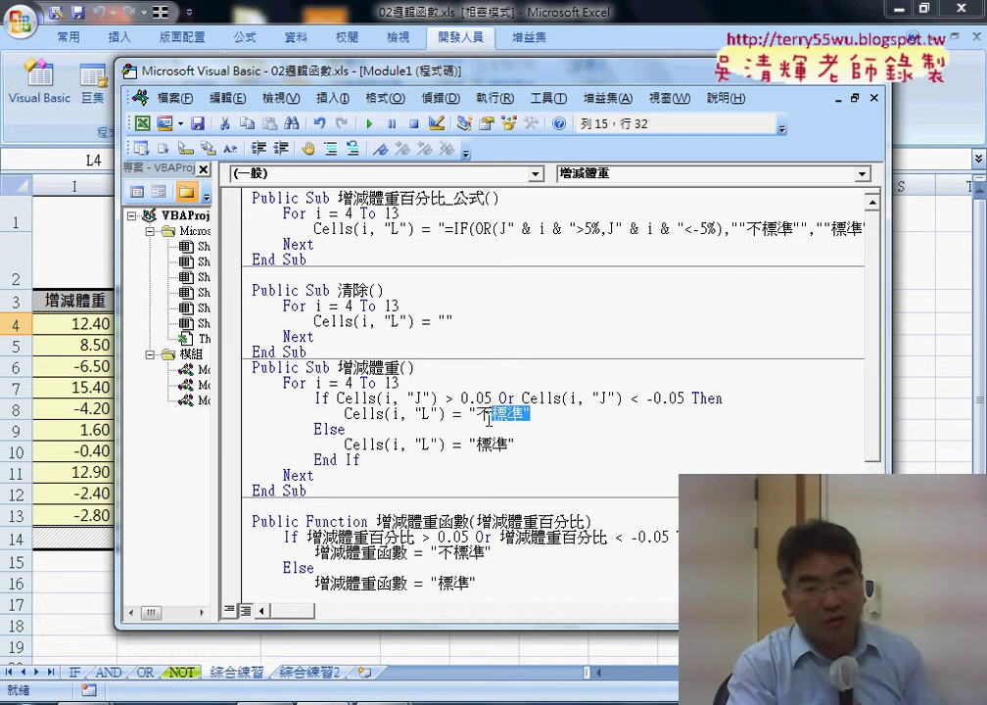
pyautogui.click(404, 419)
pyautogui.click(326, 431)
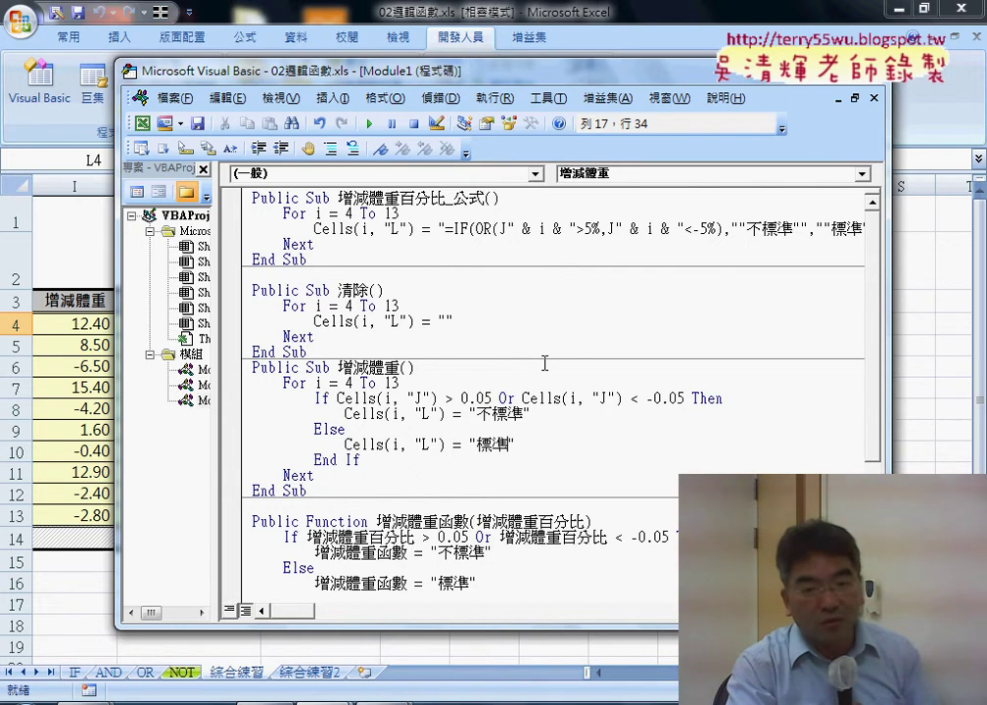
pyautogui.moveTo(513, 400); pyautogui.dragTo(507, 399)
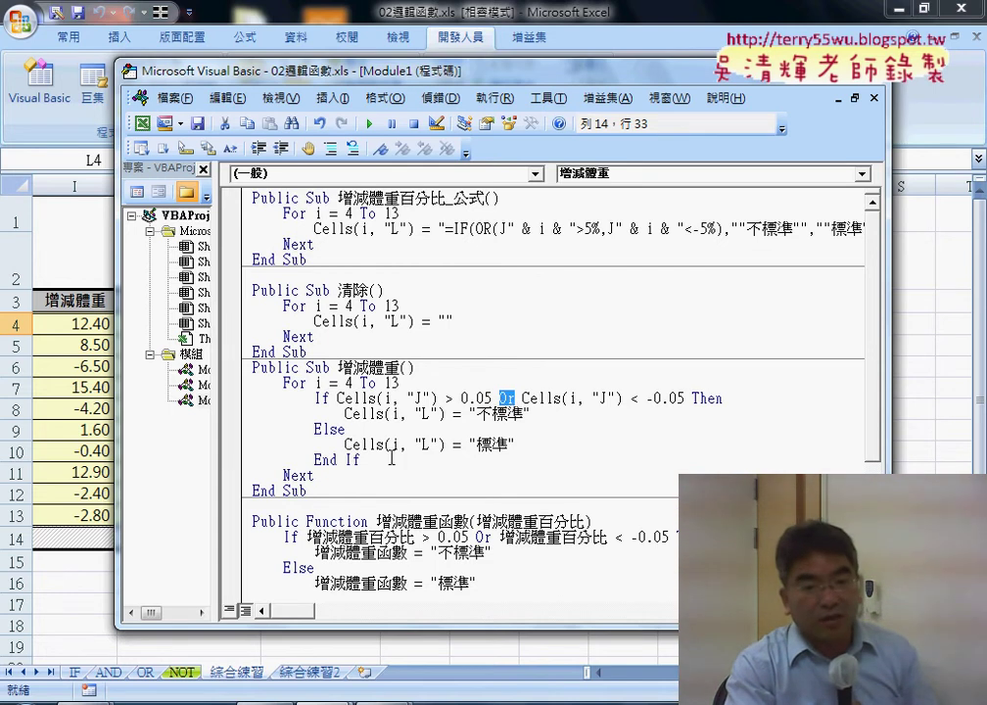
pyautogui.moveTo(307, 490); pyautogui.dragTo(252, 367)
# Step: Review 增減體重AND's <= 0.05 And test and its 標準 / 不標準 result lines
pyautogui.scroll(-1, 431, 413)
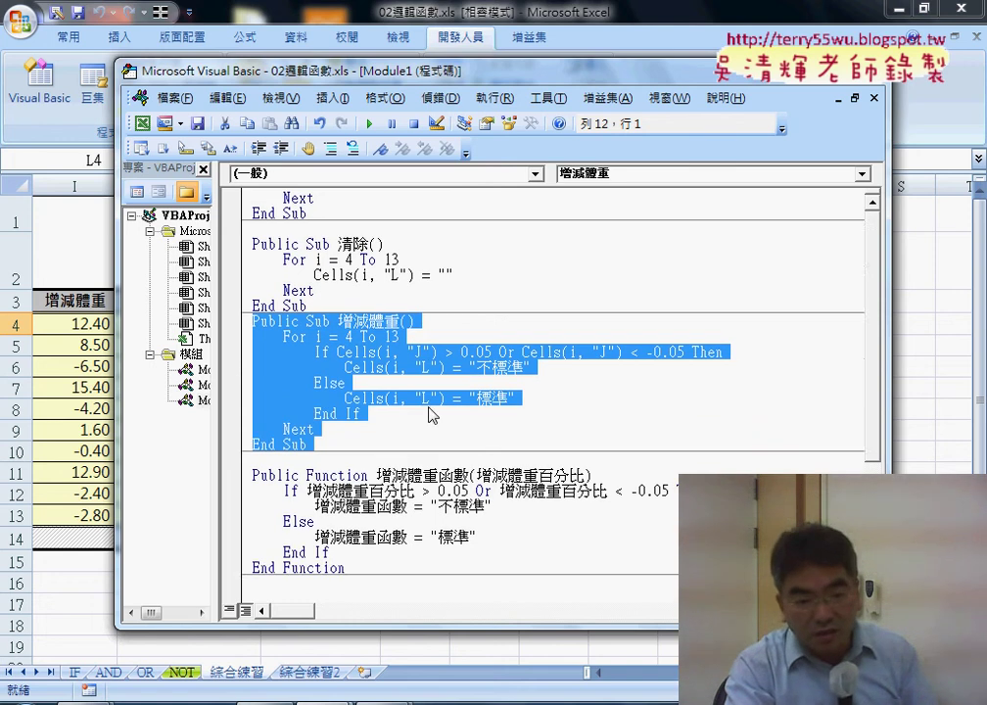
pyautogui.scroll(-2, 431, 413)
pyautogui.scroll(-1, 431, 414)
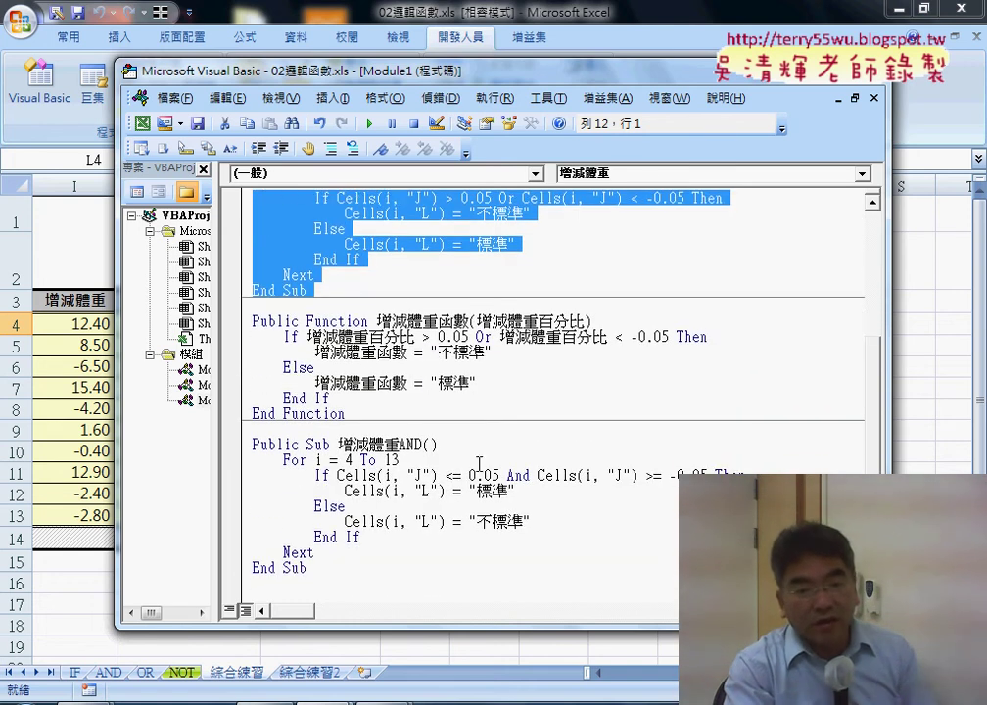
pyautogui.moveTo(500, 475); pyautogui.dragTo(454, 475)
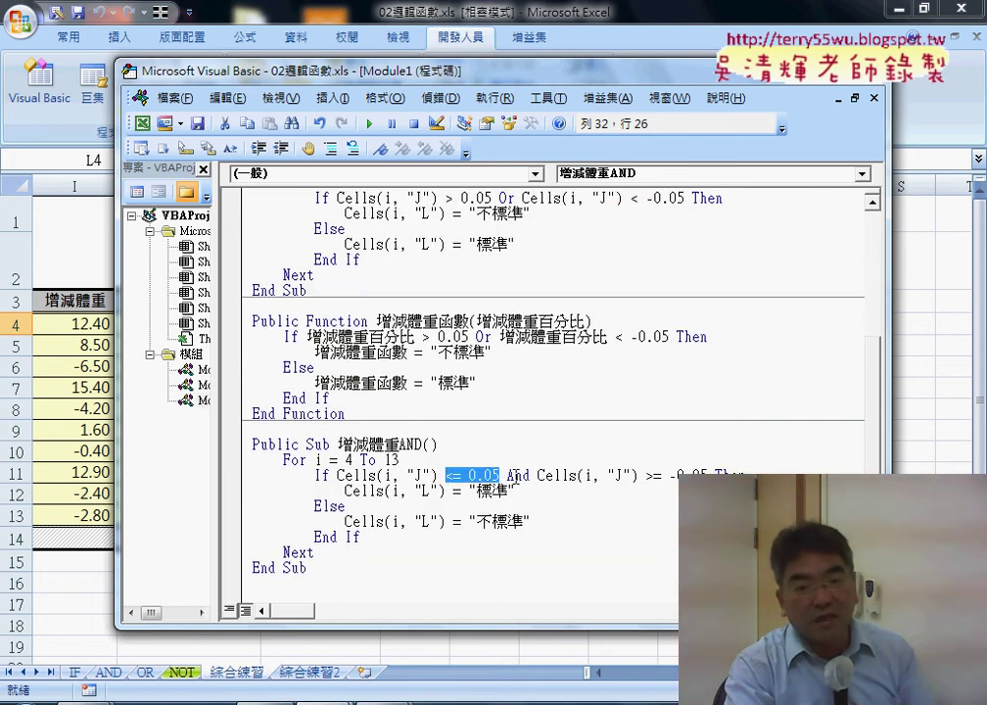
pyautogui.doubleClick(519, 476)
pyautogui.click(479, 491)
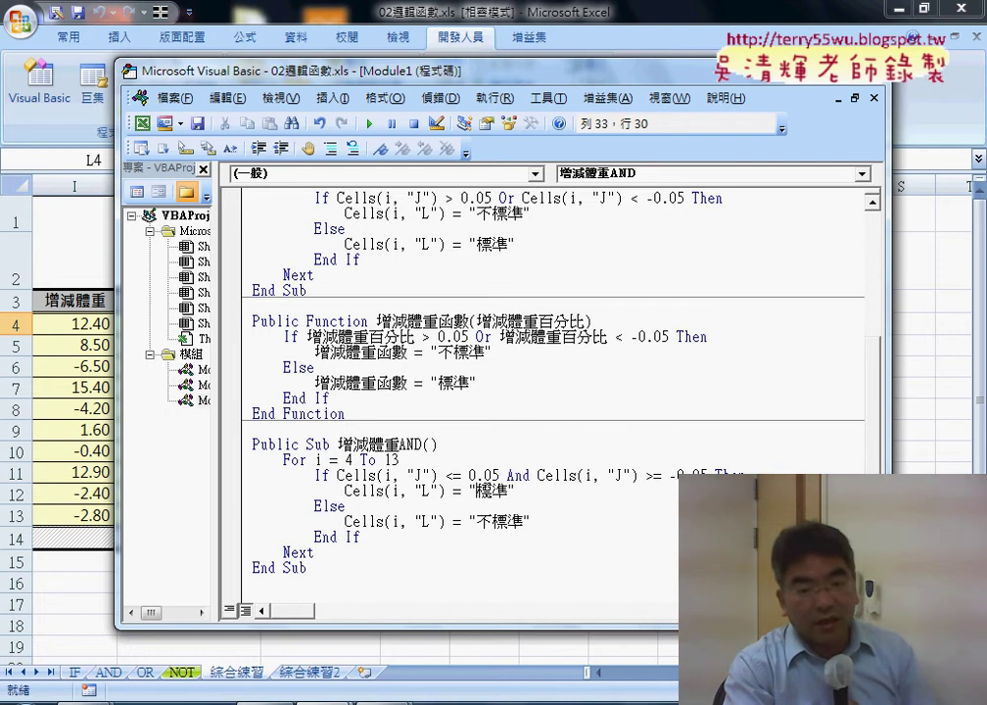
pyautogui.click(497, 523)
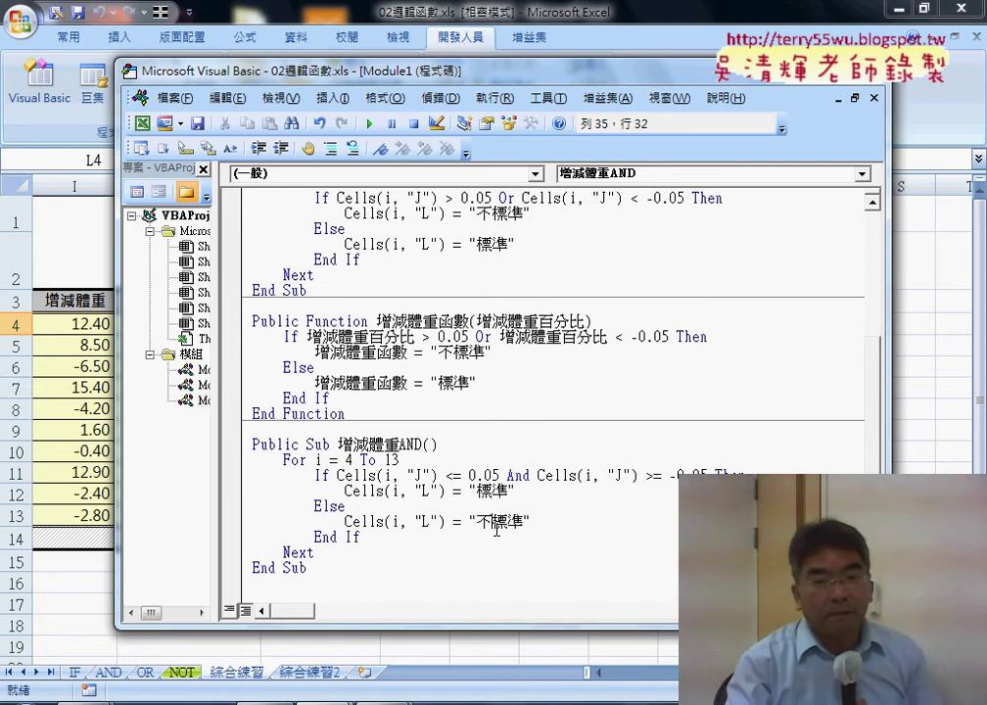
# Step: Enter =增減體重函數(J4) in L4, which raises the ambiguous-name 清除 compile error
pyautogui.hotkey('alt', 'F11')
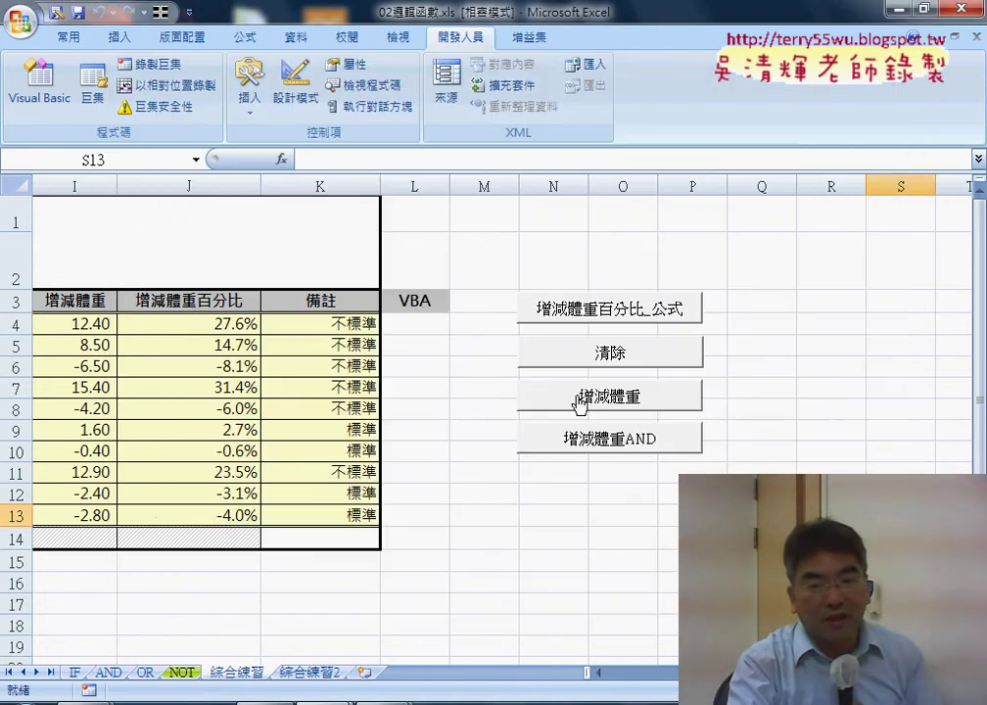
pyautogui.click(419, 322)
pyautogui.click(283, 159)
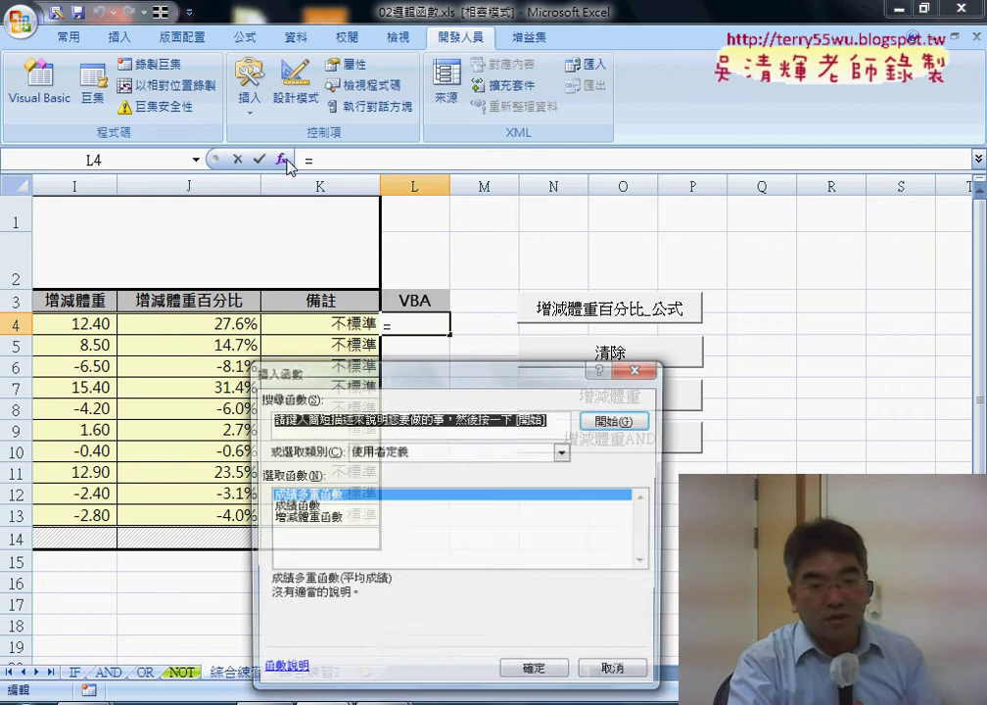
pyautogui.moveTo(472, 377); pyautogui.dragTo(634, 182)
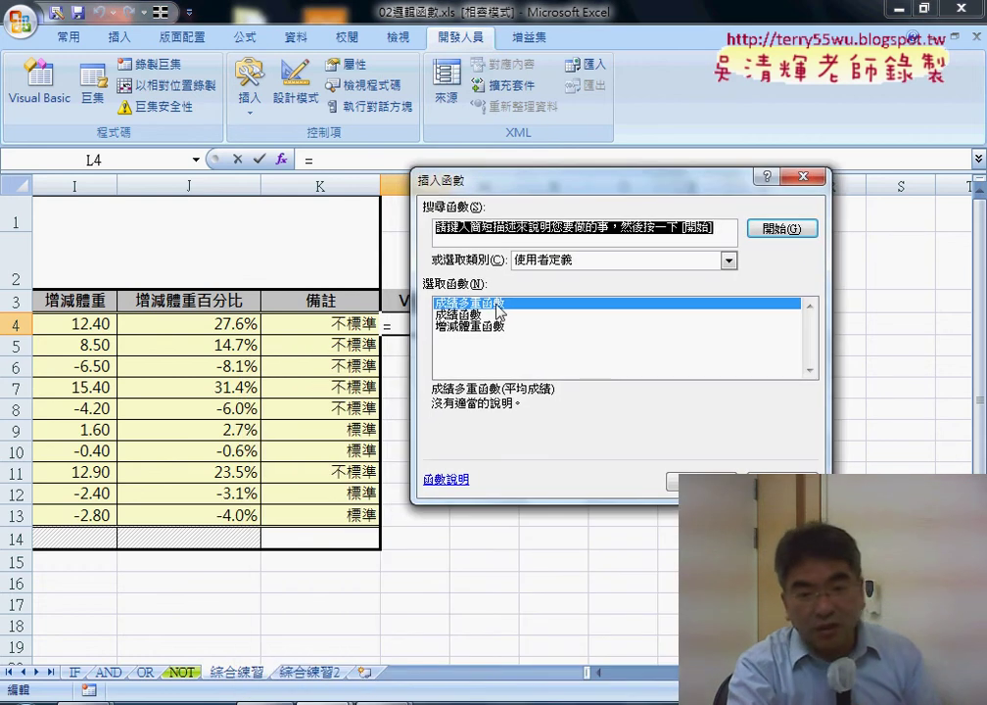
pyautogui.click(475, 326)
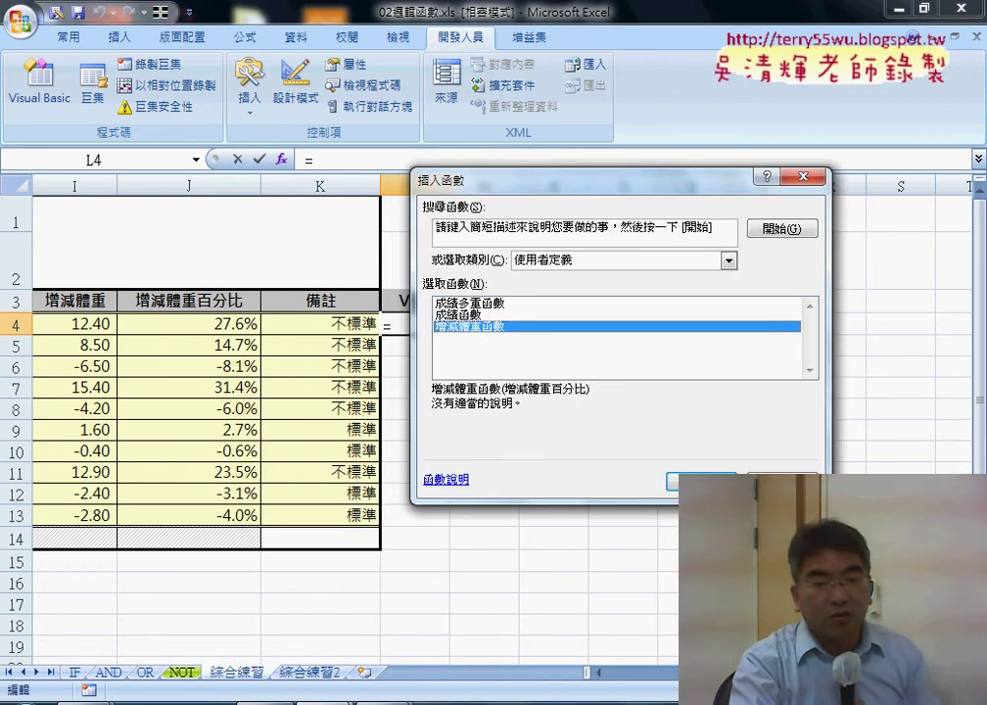
pyautogui.click(696, 480)
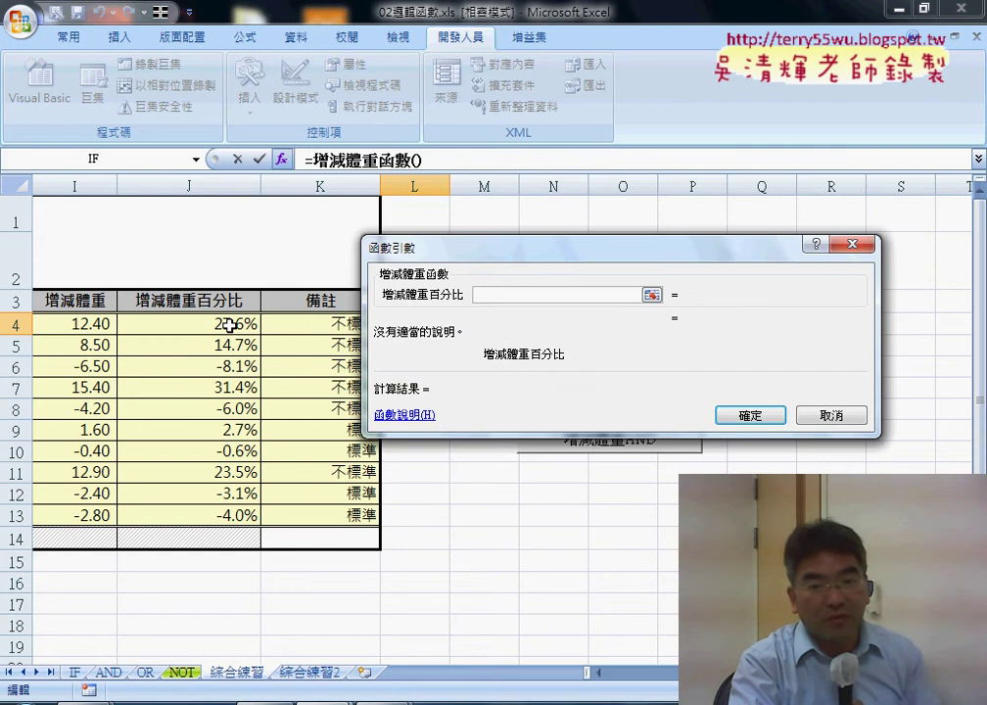
pyautogui.click(228, 324)
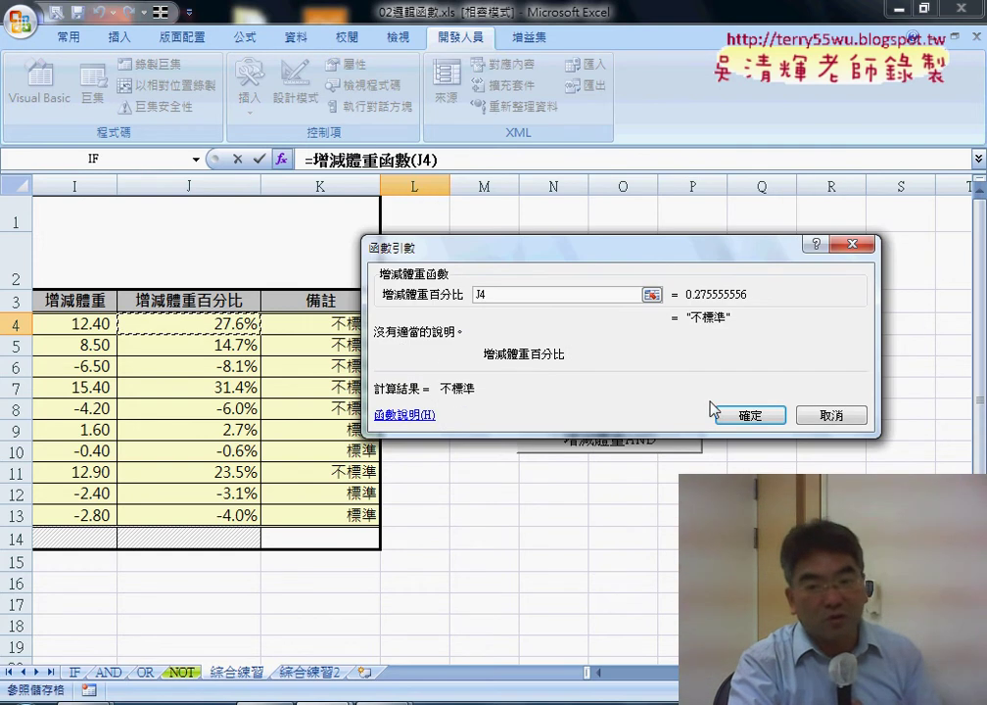
pyautogui.click(768, 419)
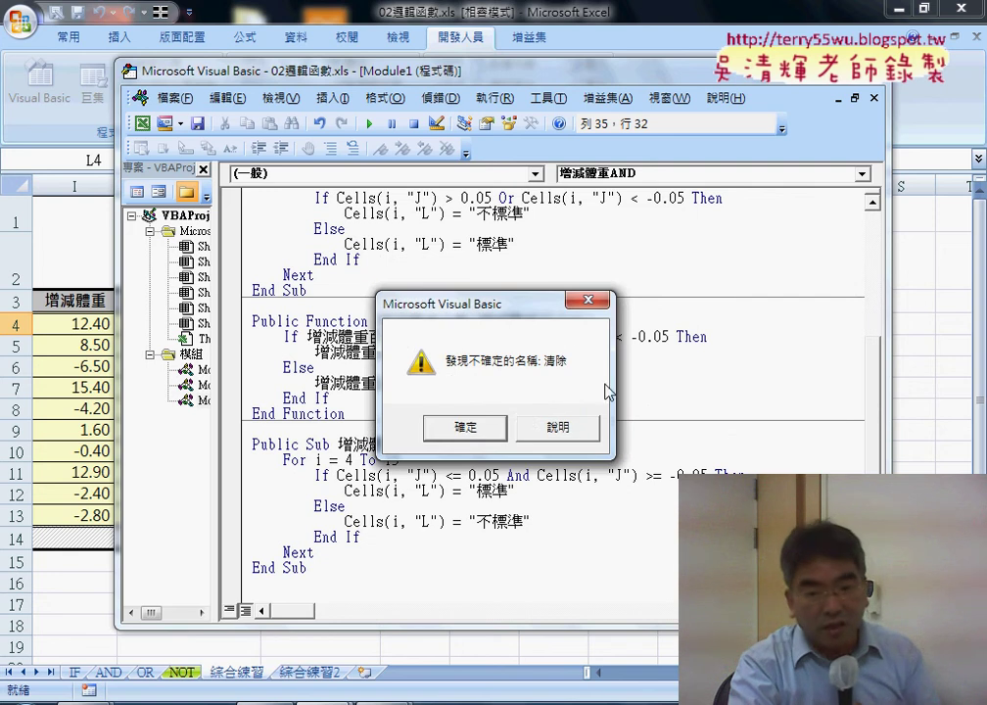
# Step: Dismiss the error, fill L4's formula down to L13, and locate the 清除 macro in Module1
pyautogui.click(466, 431)
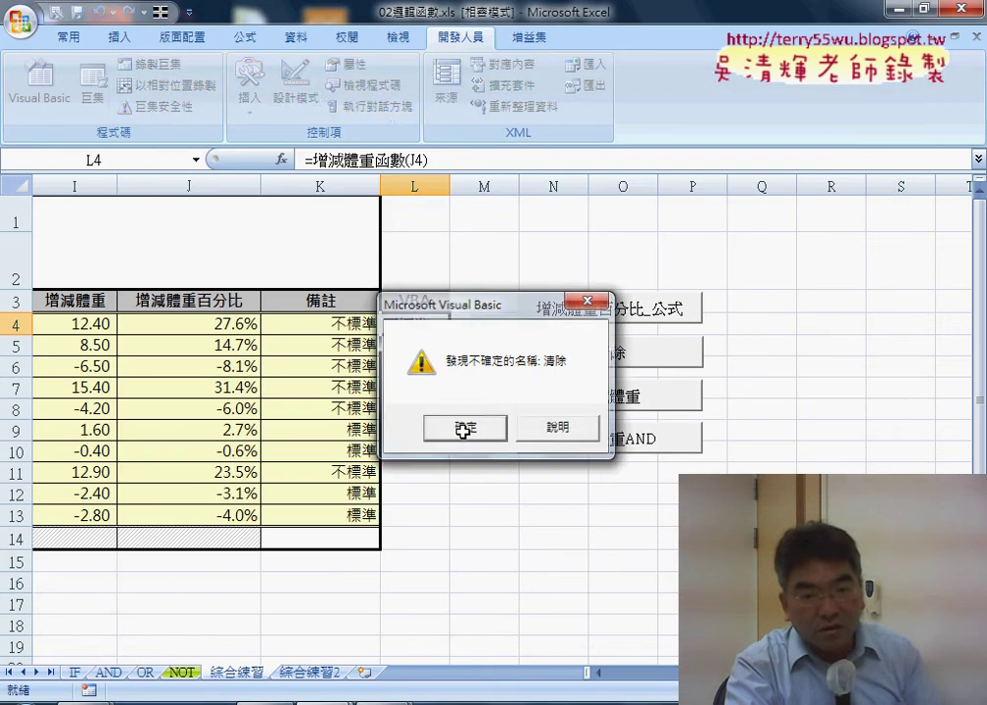
pyautogui.doubleClick(449, 334)
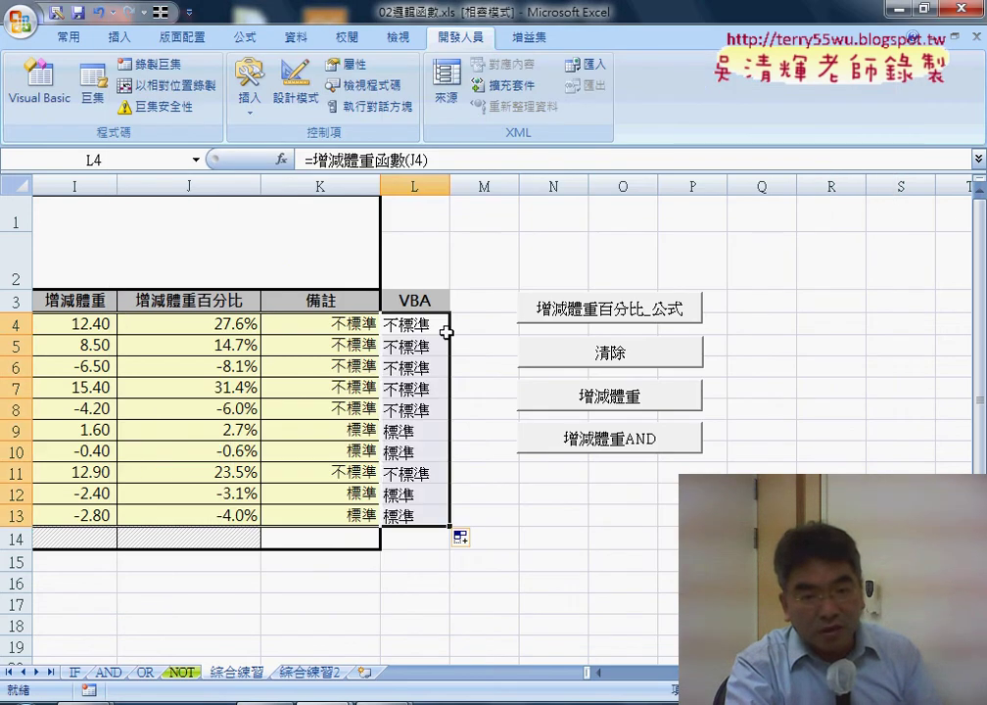
pyautogui.click(39, 78)
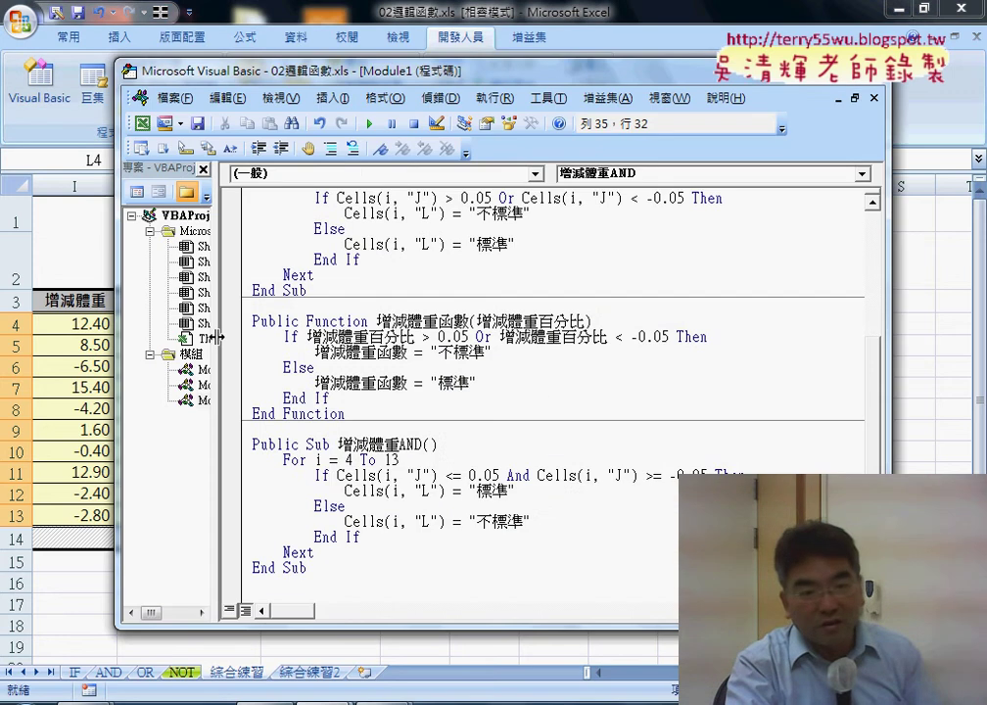
pyautogui.moveTo(214, 337); pyautogui.dragTo(287, 337)
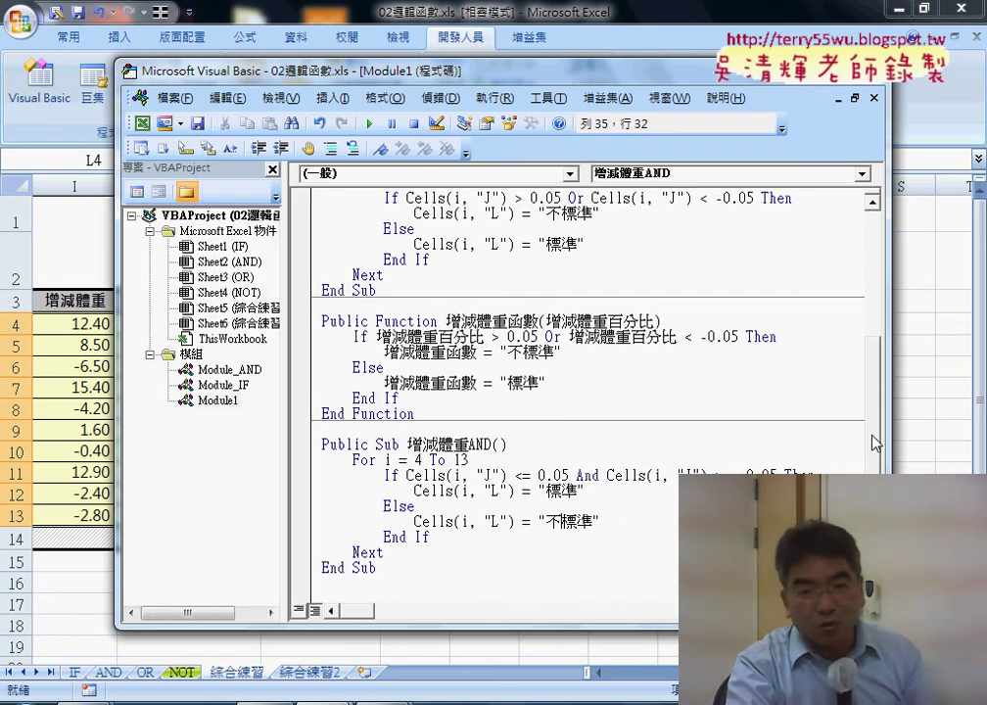
pyautogui.moveTo(878, 440); pyautogui.dragTo(886, 287)
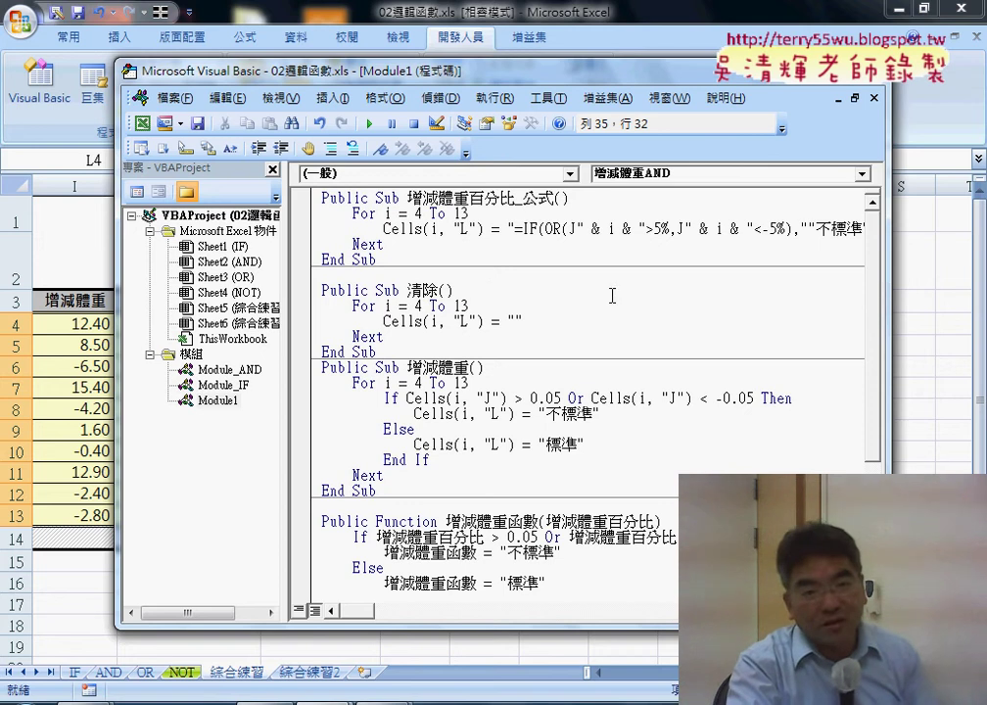
pyautogui.click(448, 291)
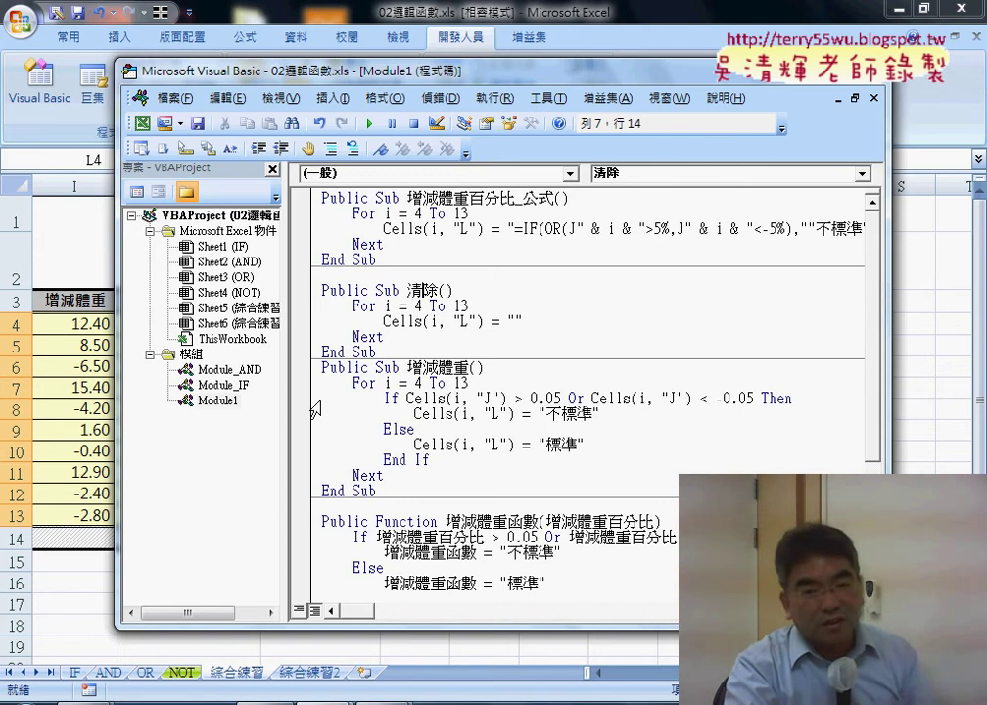
# Step: Compare the duplicate 清除 macros in Module_IF and Module_AND
pyautogui.doubleClick(236, 390)
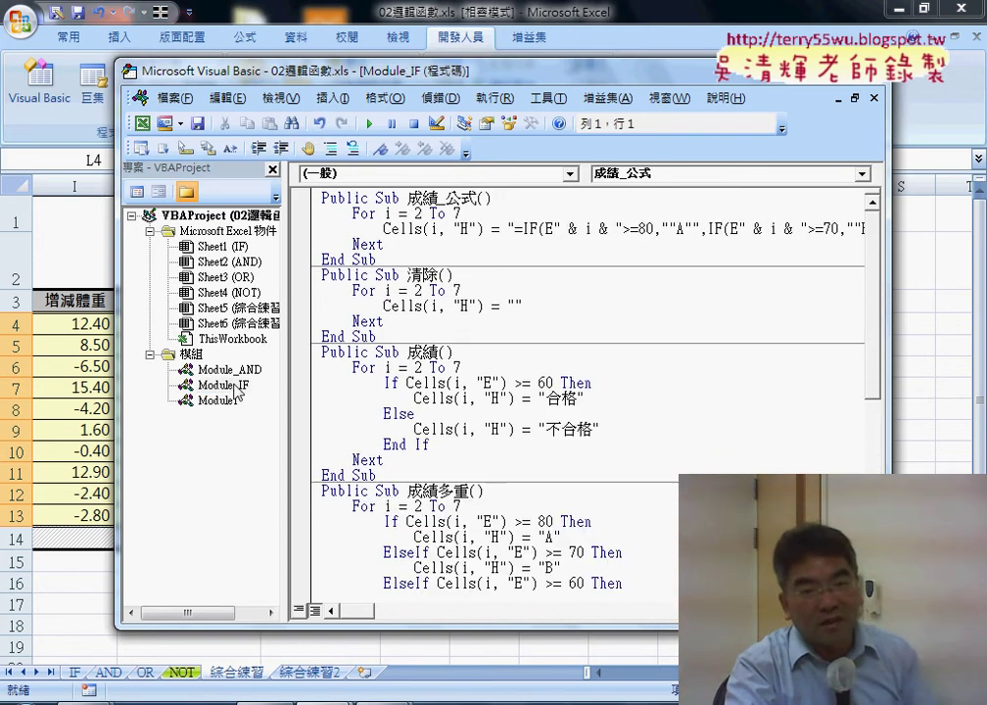
pyautogui.click(421, 275)
pyautogui.doubleClick(196, 369)
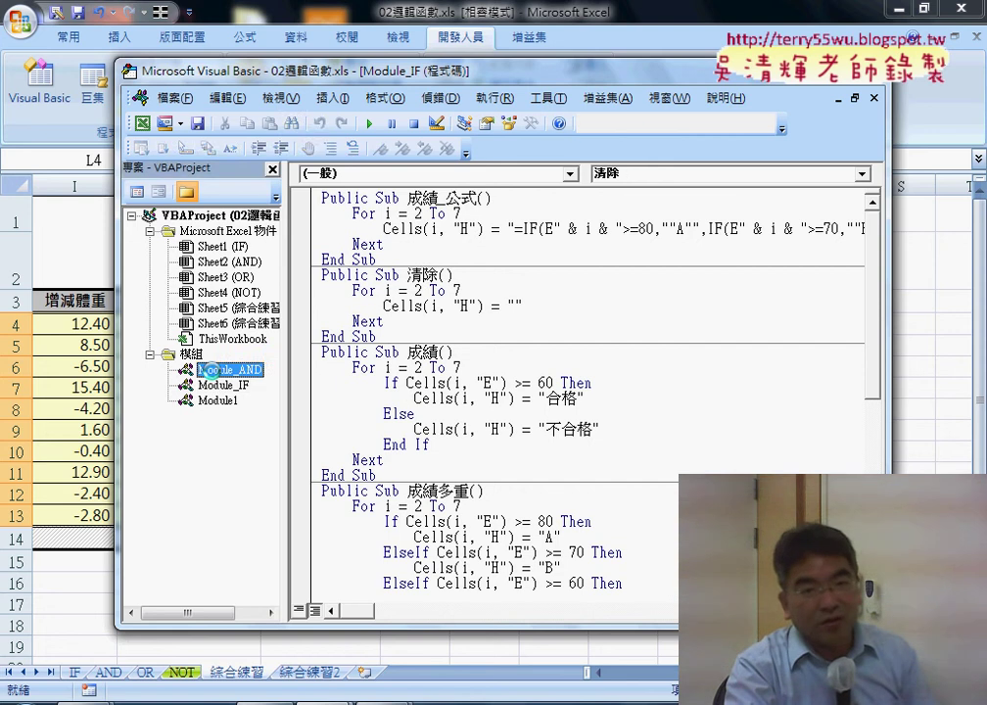
pyautogui.doubleClick(223, 384)
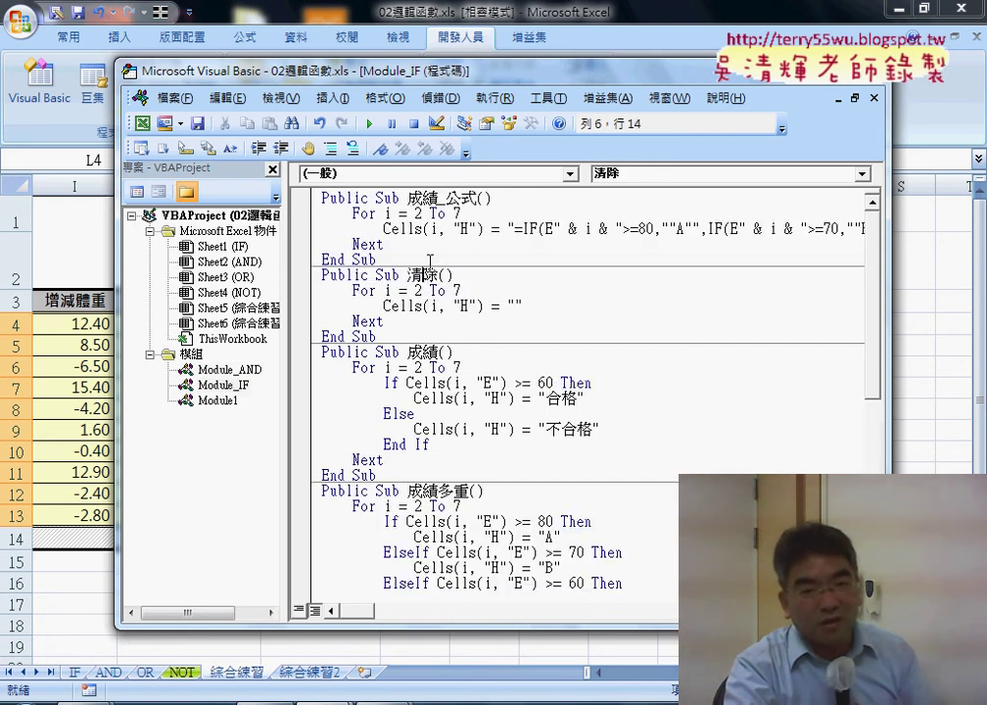
pyautogui.moveTo(439, 275); pyautogui.dragTo(407, 275)
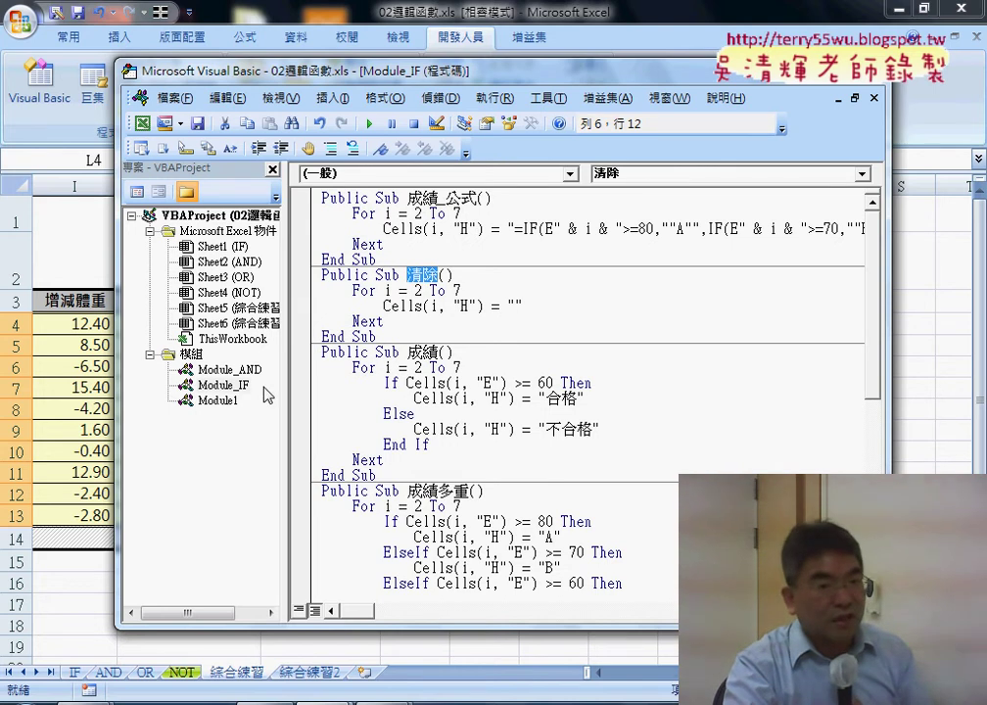
# Step: Rename Module1's Sub 清除() to 清除2 and return to Excel
pyautogui.doubleClick(219, 400)
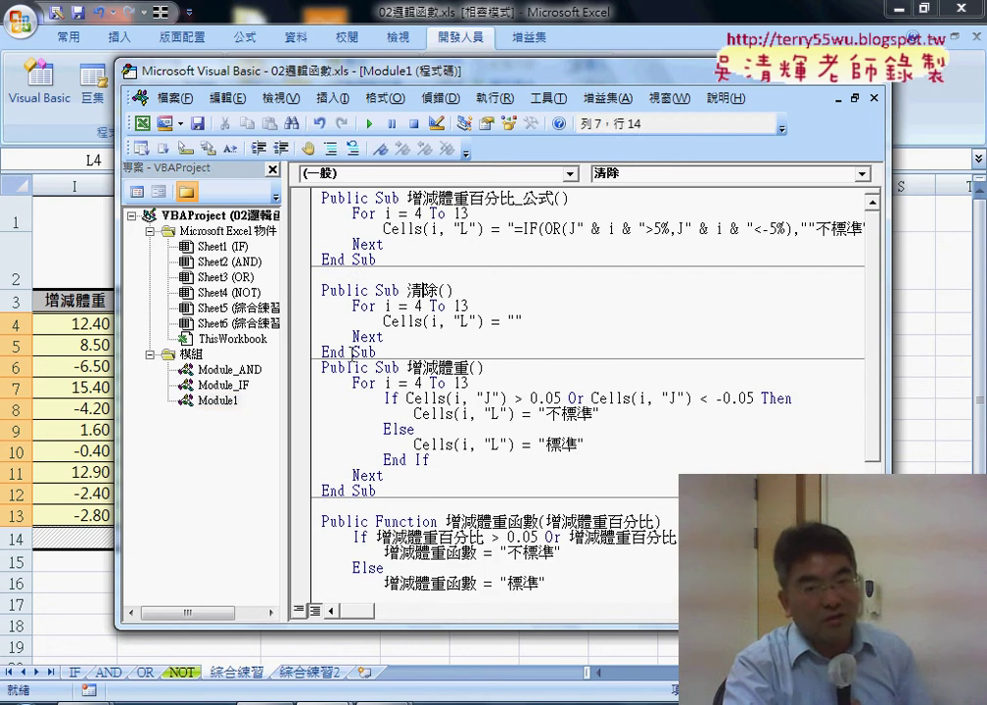
pyautogui.click(247, 399)
pyautogui.doubleClick(431, 291)
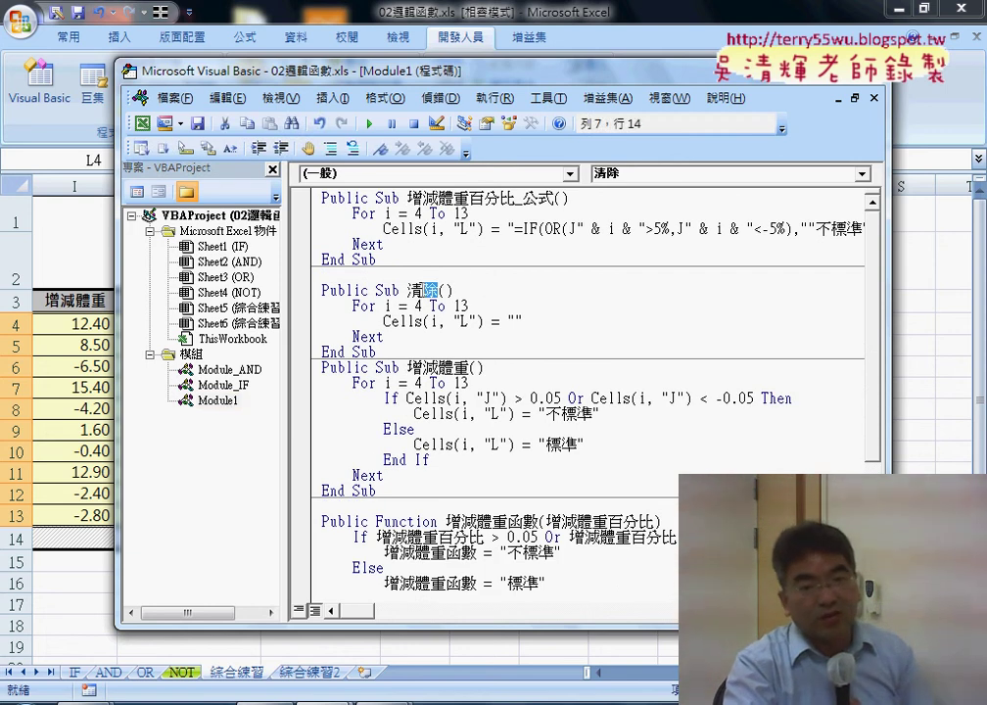
pyautogui.click(440, 291)
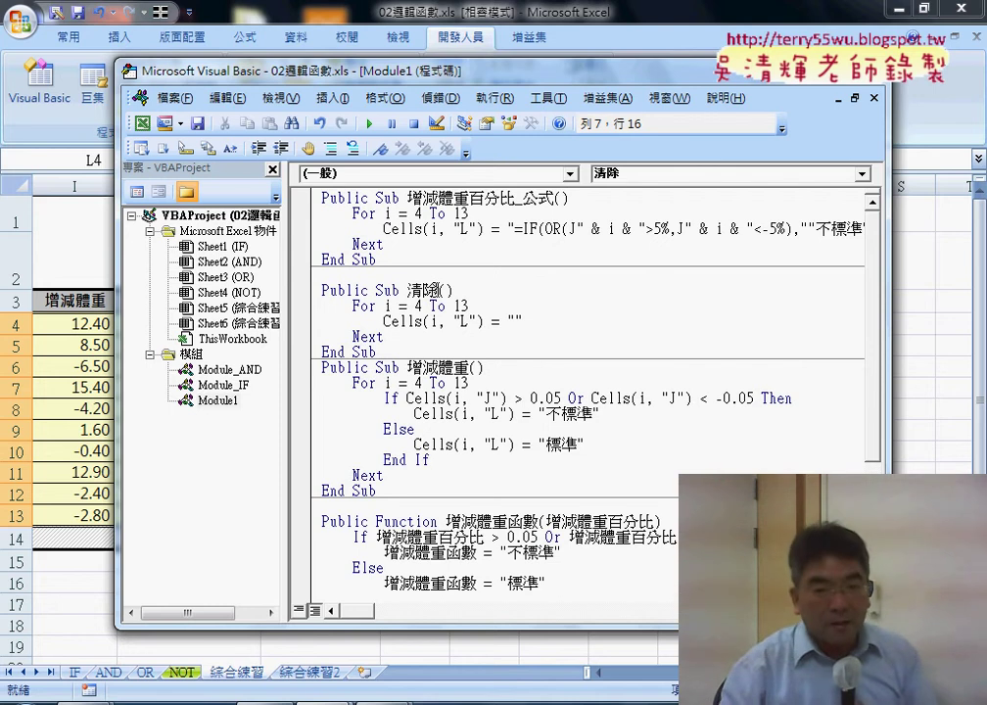
pyautogui.write('2')
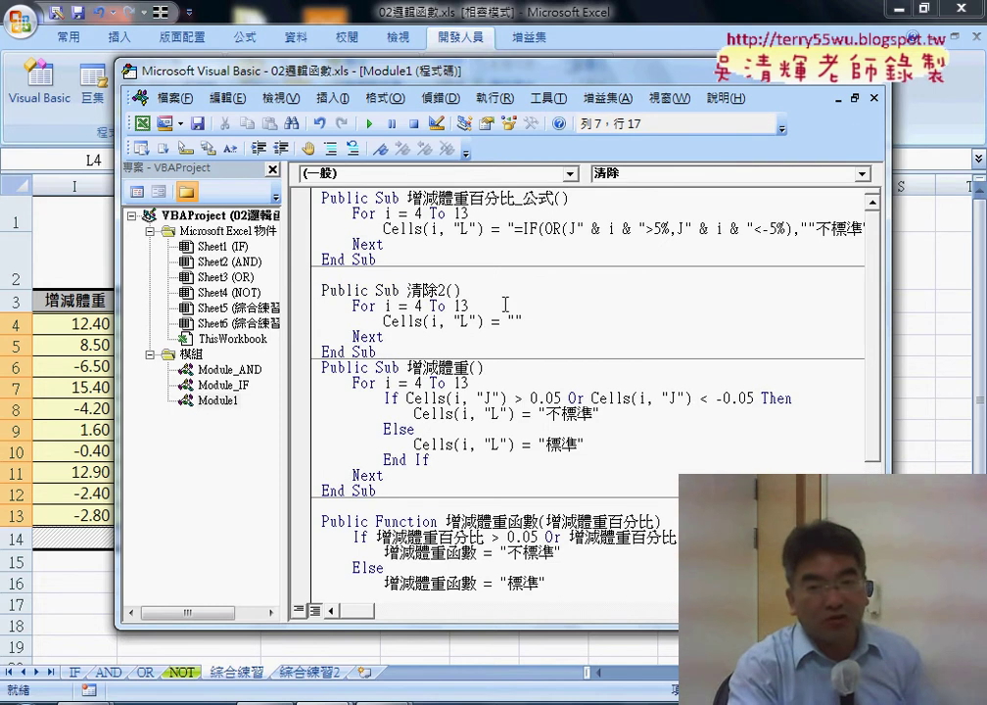
pyautogui.hotkey('alt', 'F11')
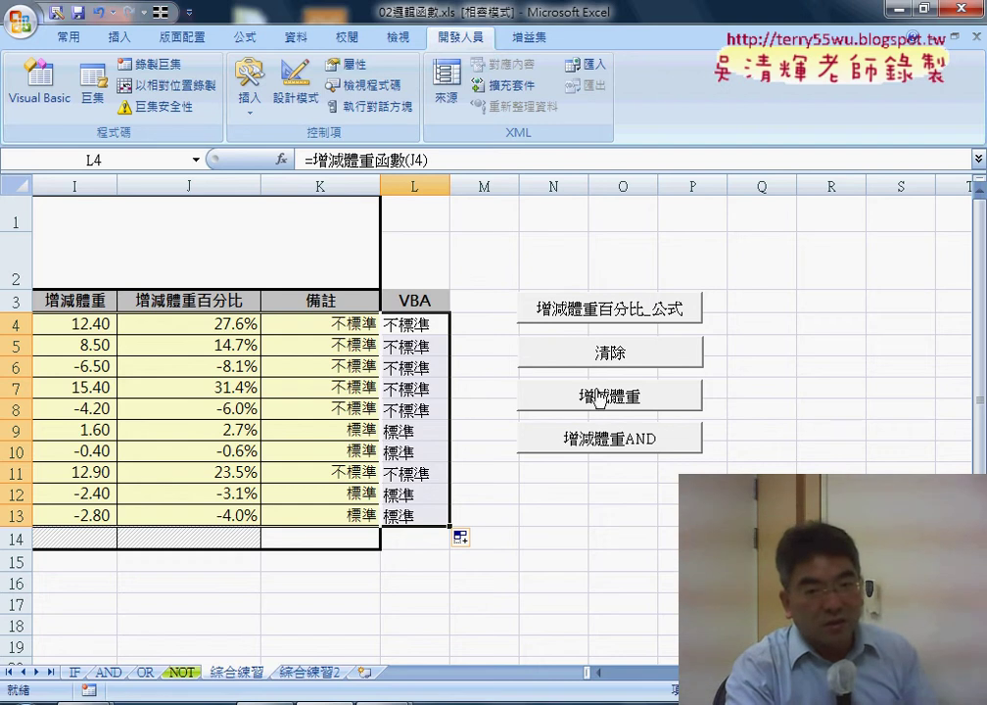
# Step: After the macro-not-found error, assign the 清除2 macro to the clear button
pyautogui.click(600, 353)
pyautogui.click(490, 394)
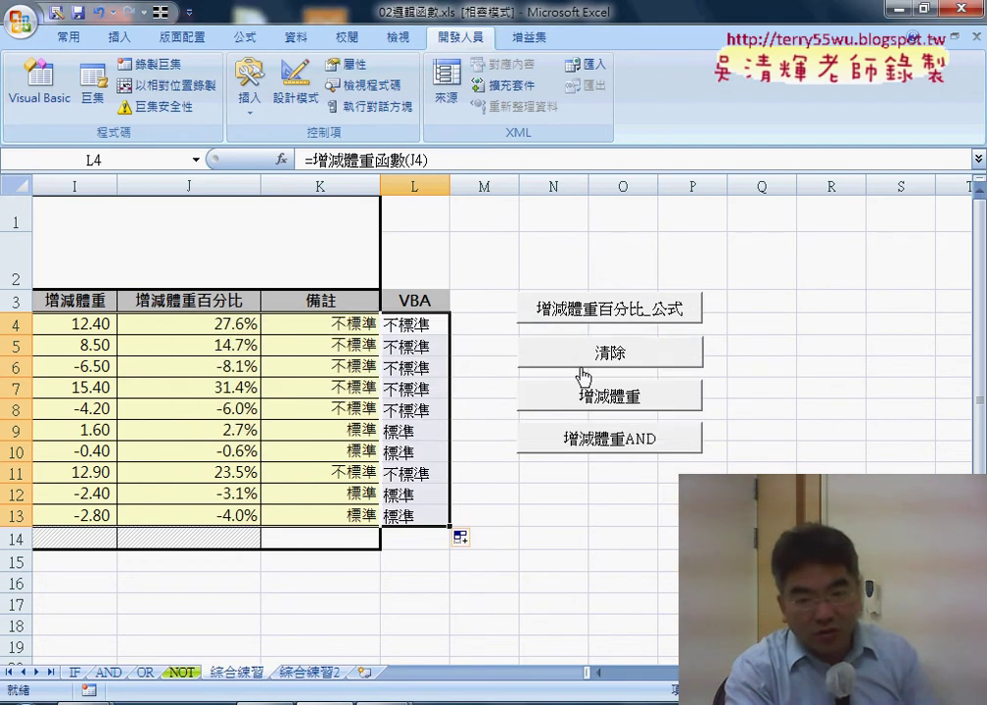
pyautogui.rightClick(590, 350)
pyautogui.click(612, 506)
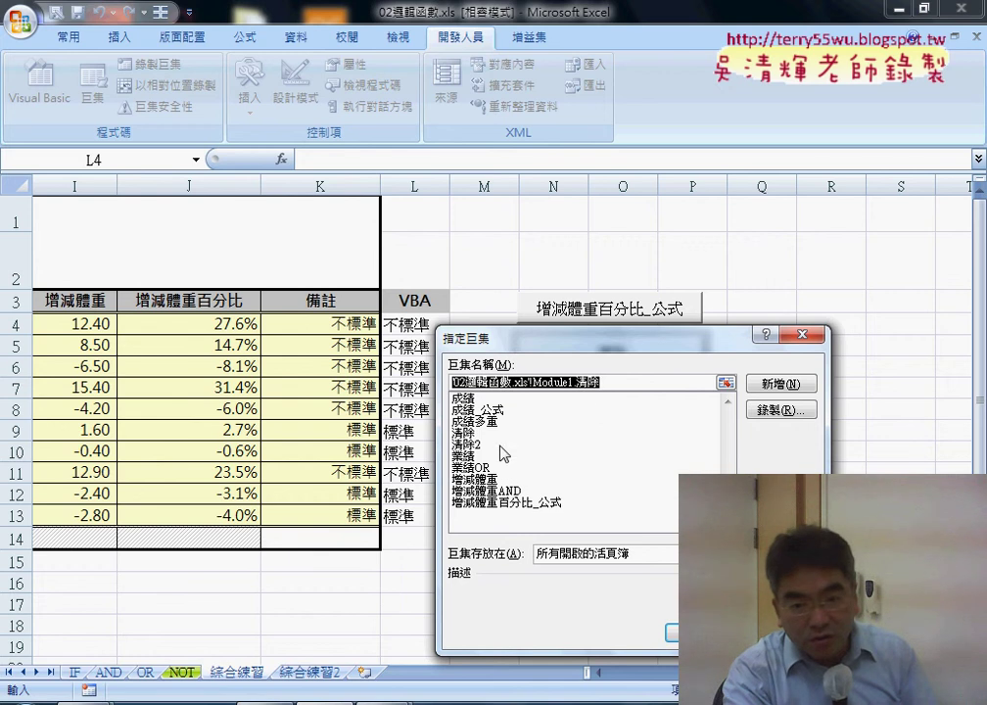
pyautogui.click(465, 432)
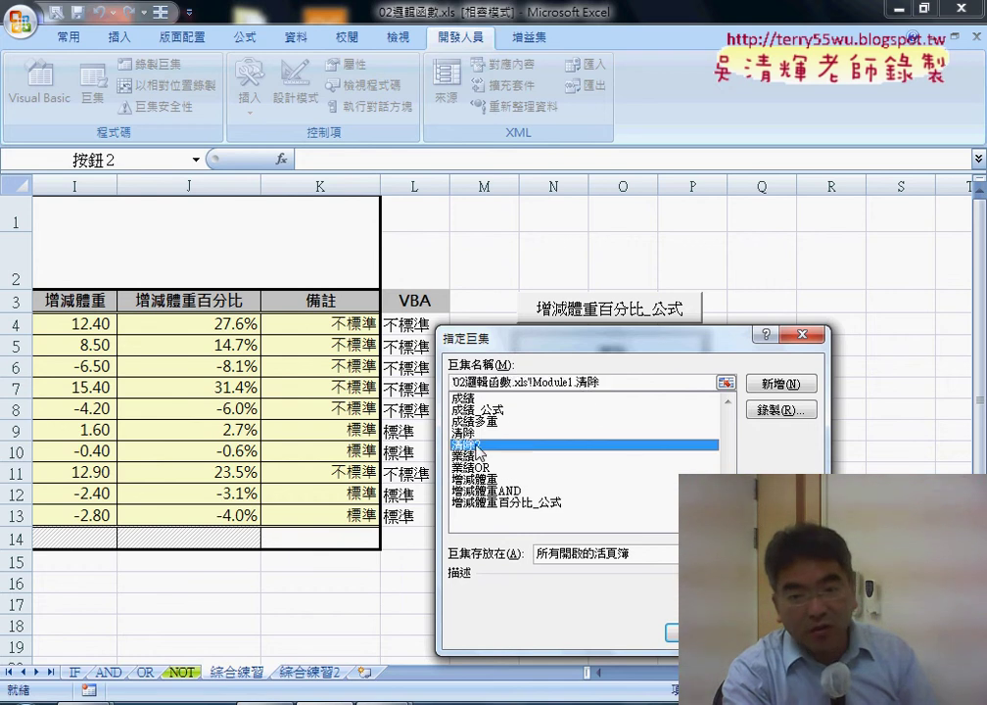
pyautogui.press('Return')
# Step: Clear column L's VBA results with the button, then select K4
pyautogui.click(754, 431)
pyautogui.click(609, 356)
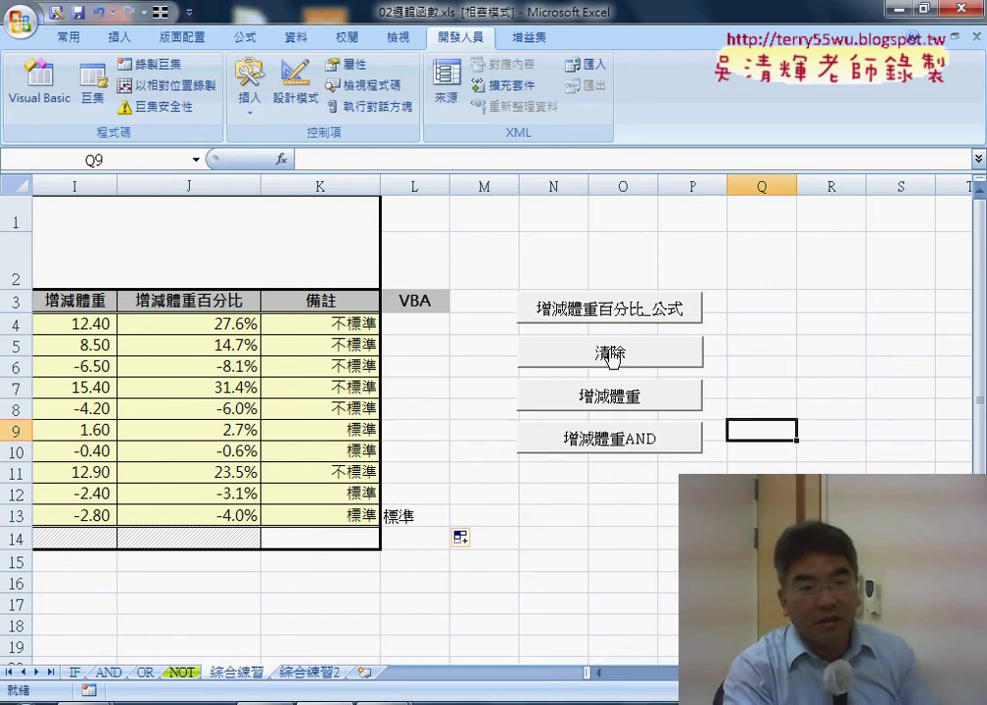
pyautogui.click(334, 325)
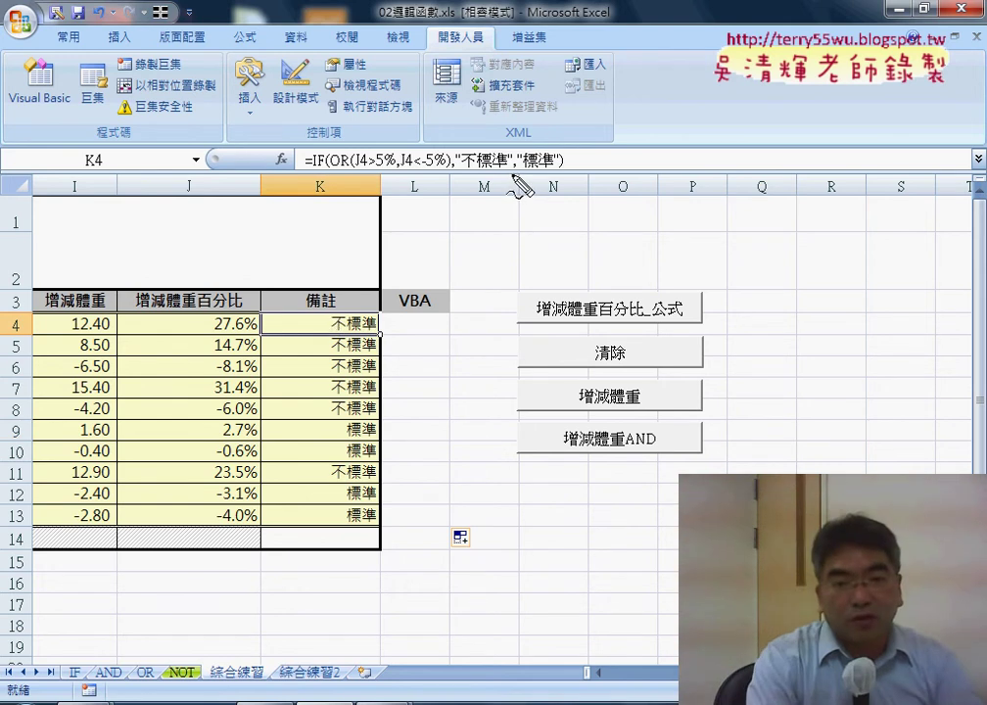
# Step: Select the "不標準" argument in K4's =IF(OR(J4>5%,J4<-5%),"不標準","標準") formula
pyautogui.moveTo(515, 174); pyautogui.dragTo(457, 175)
pyautogui.moveTo(326, 335); pyautogui.dragTo(388, 327)
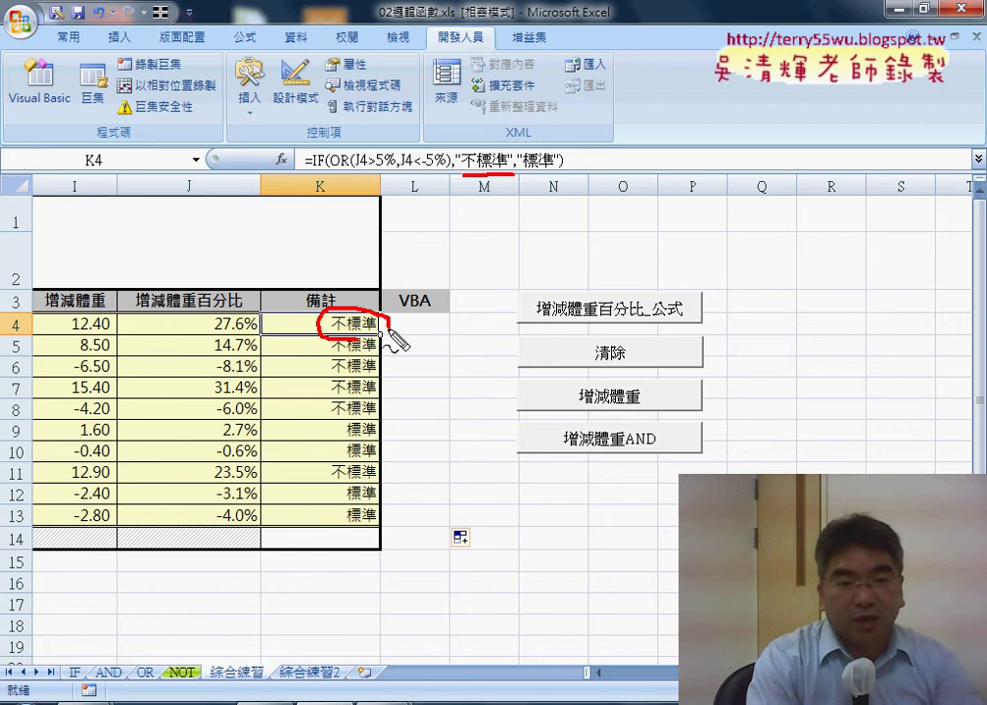
pyautogui.moveTo(245, 334)
pyautogui.mouseDown()
pyautogui.moveTo(211, 336)
pyautogui.moveTo(216, 357)
pyautogui.mouseUp()
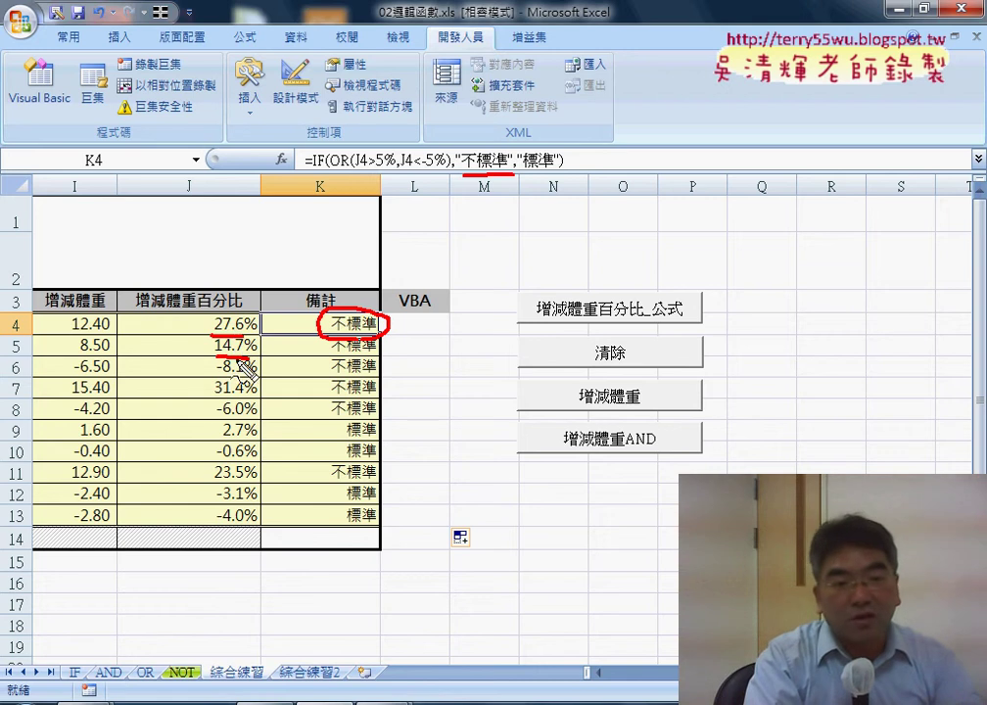
pyautogui.moveTo(221, 376); pyautogui.dragTo(245, 375)
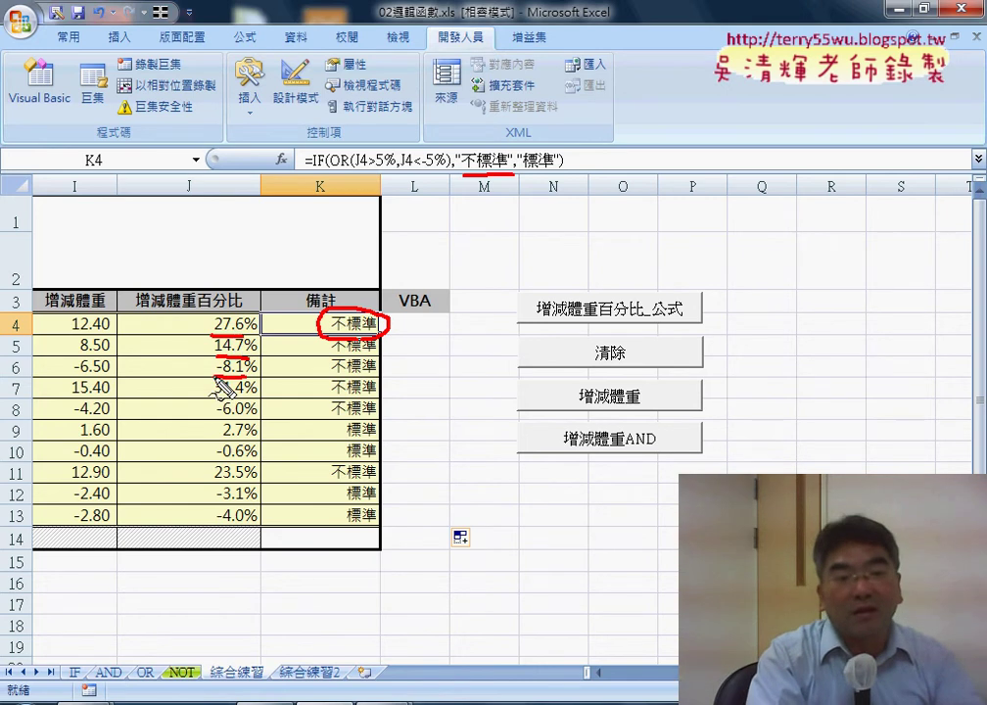
pyautogui.moveTo(162, 366)
pyautogui.mouseDown()
pyautogui.moveTo(202, 366)
pyautogui.moveTo(192, 373)
pyautogui.mouseUp()
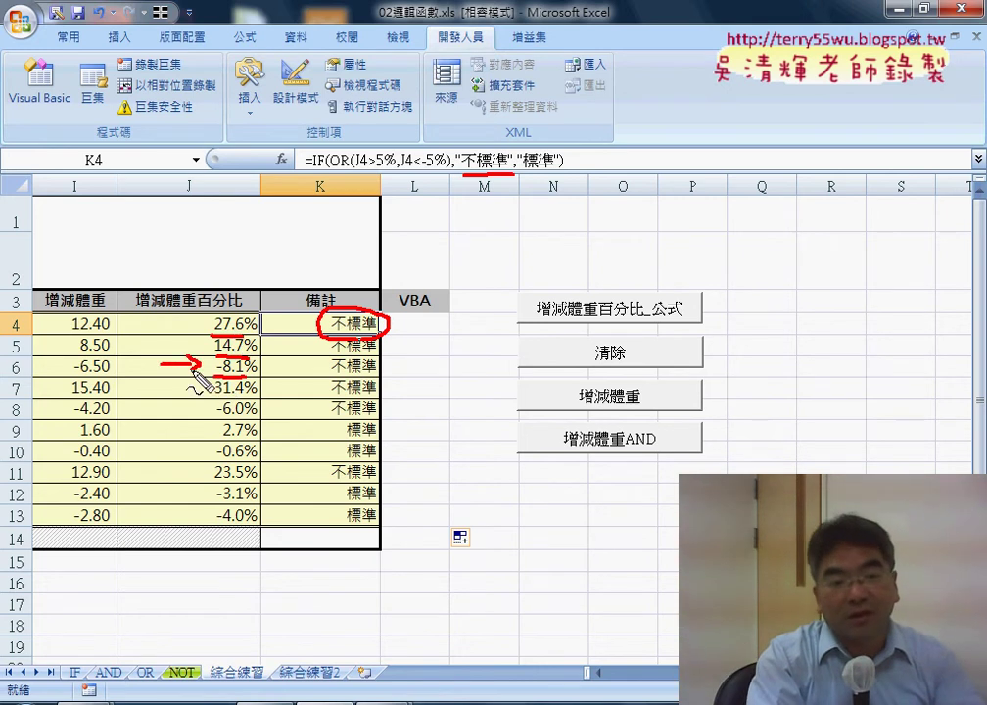
pyautogui.moveTo(163, 315)
pyautogui.mouseDown()
pyautogui.moveTo(201, 315)
pyautogui.moveTo(190, 322)
pyautogui.mouseUp()
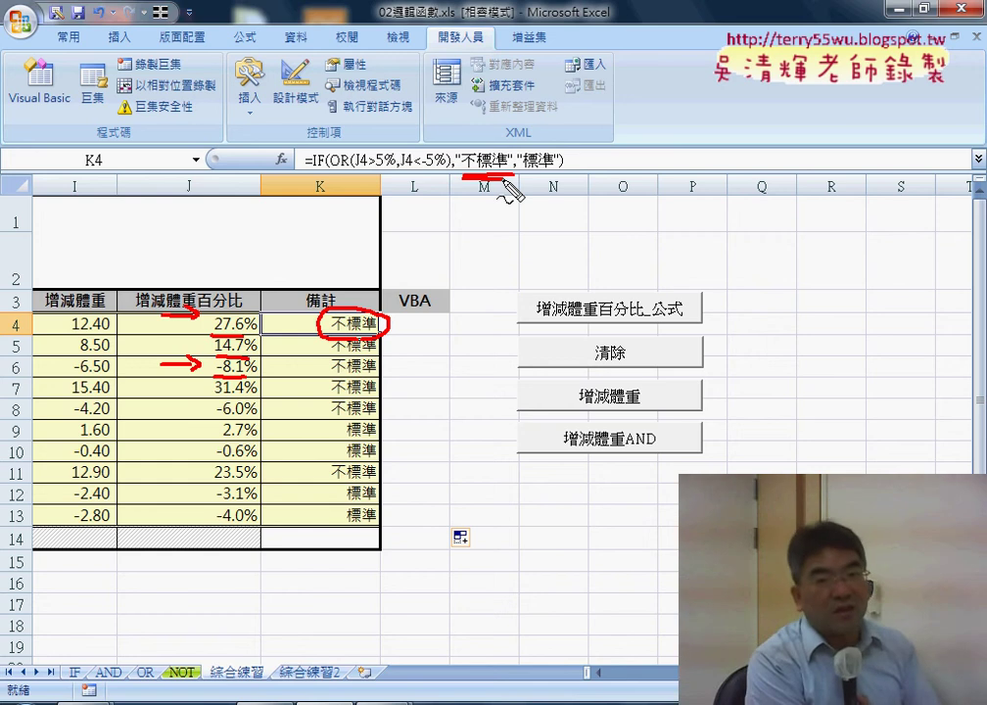
pyautogui.press('Escape')
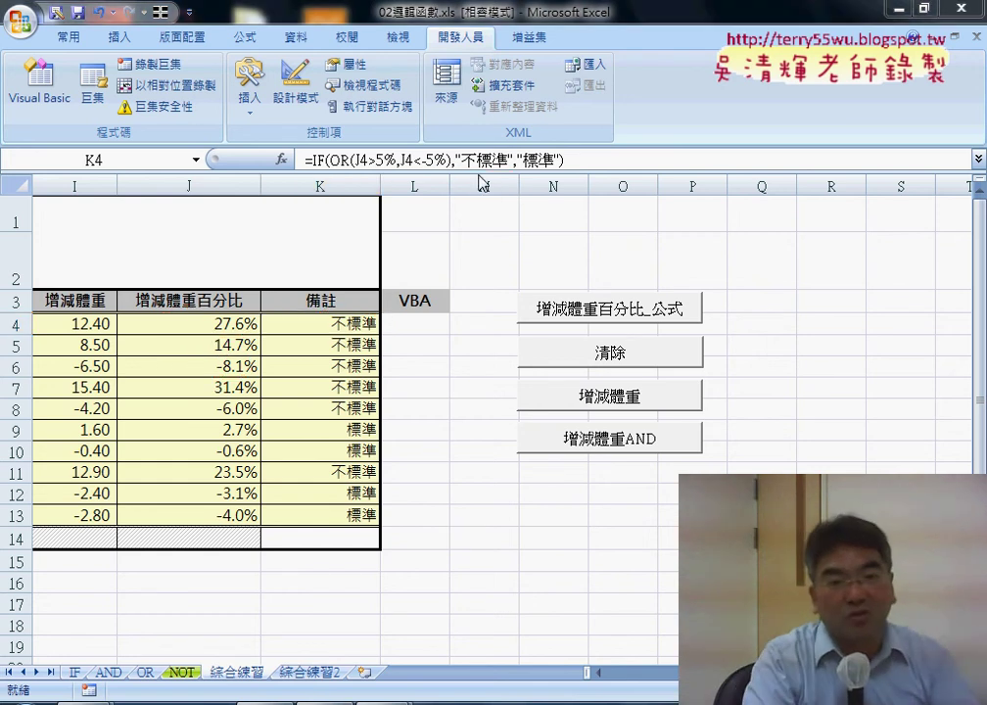
pyautogui.moveTo(455, 160); pyautogui.dragTo(514, 159)
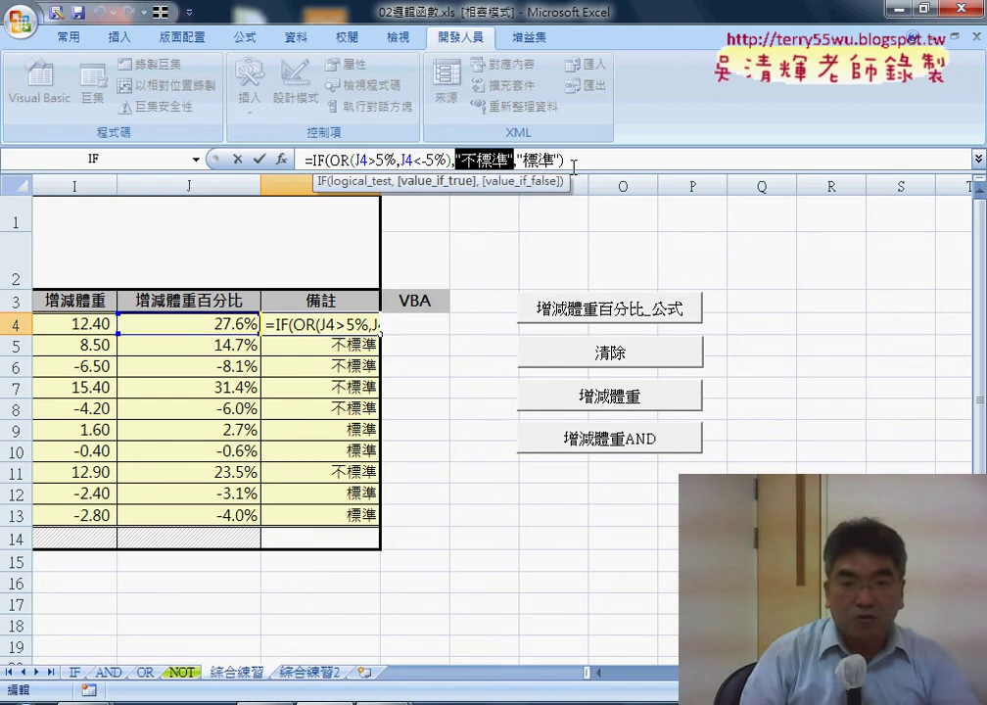
# Step: Replace "不標準" with a nested IF whose logical test is J4>5%
pyautogui.press('Delete')
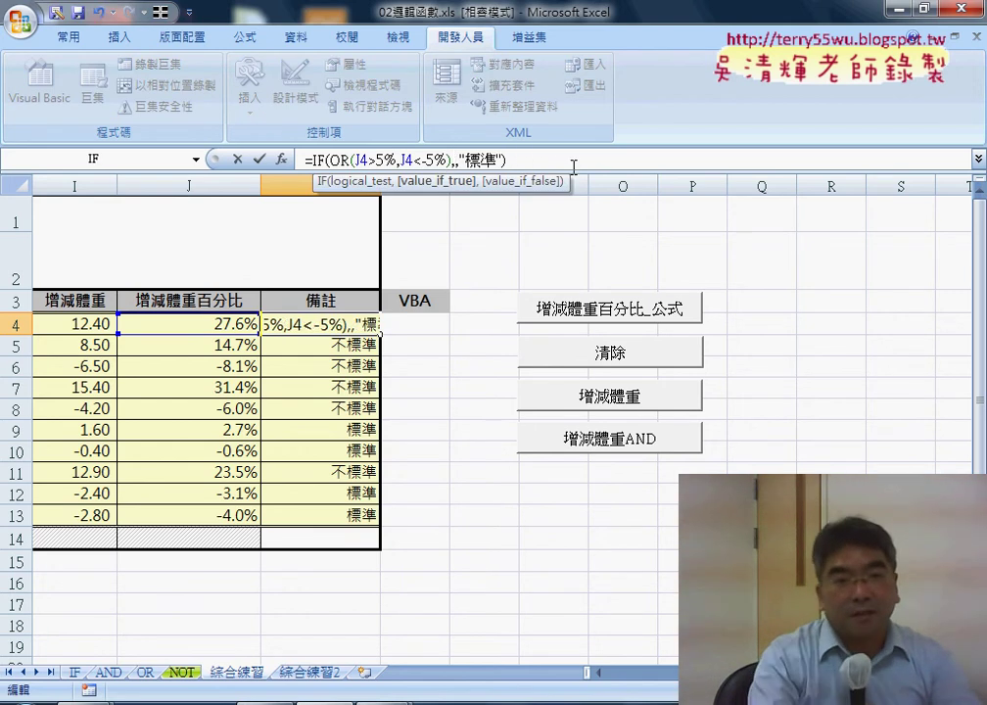
pyautogui.click(196, 160)
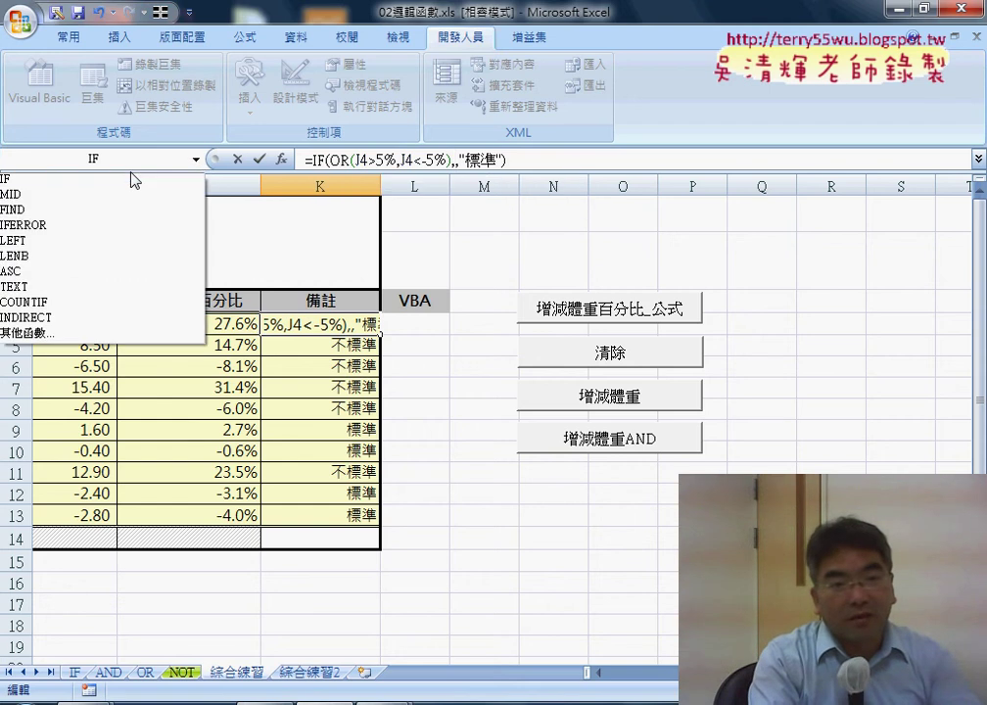
pyautogui.click(59, 174)
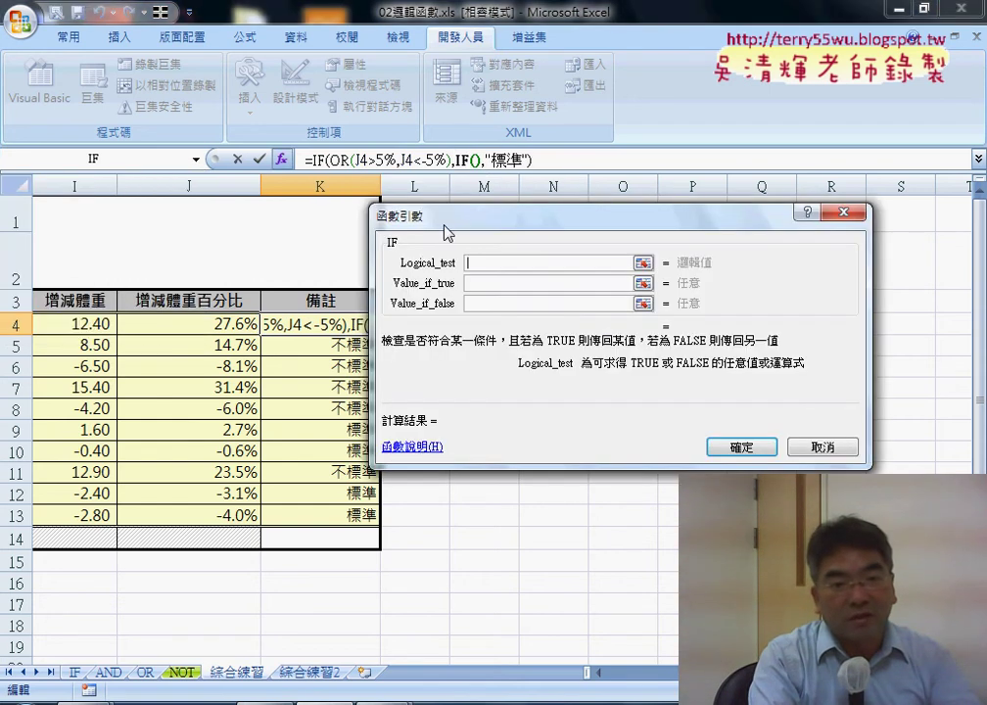
pyautogui.click(231, 325)
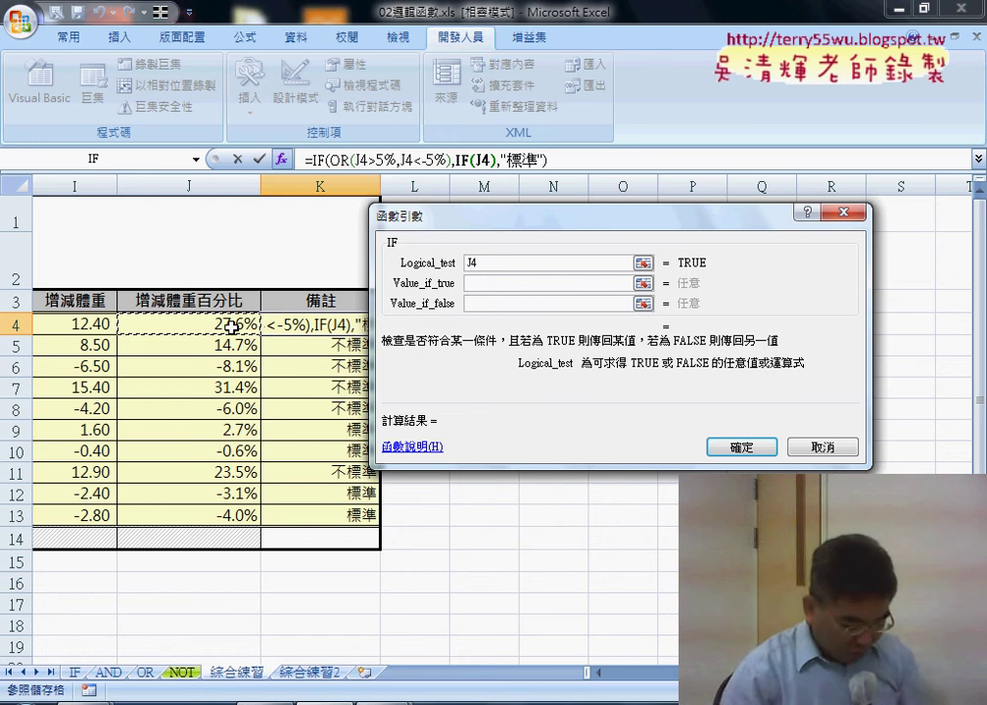
pyautogui.write('>5')
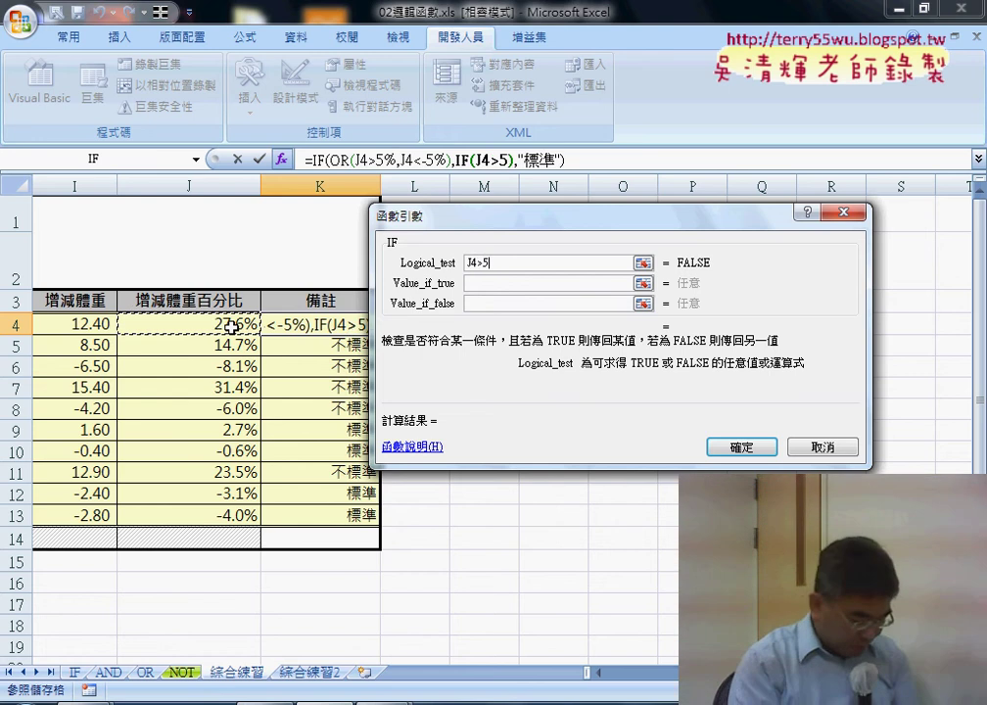
pyautogui.write('%')
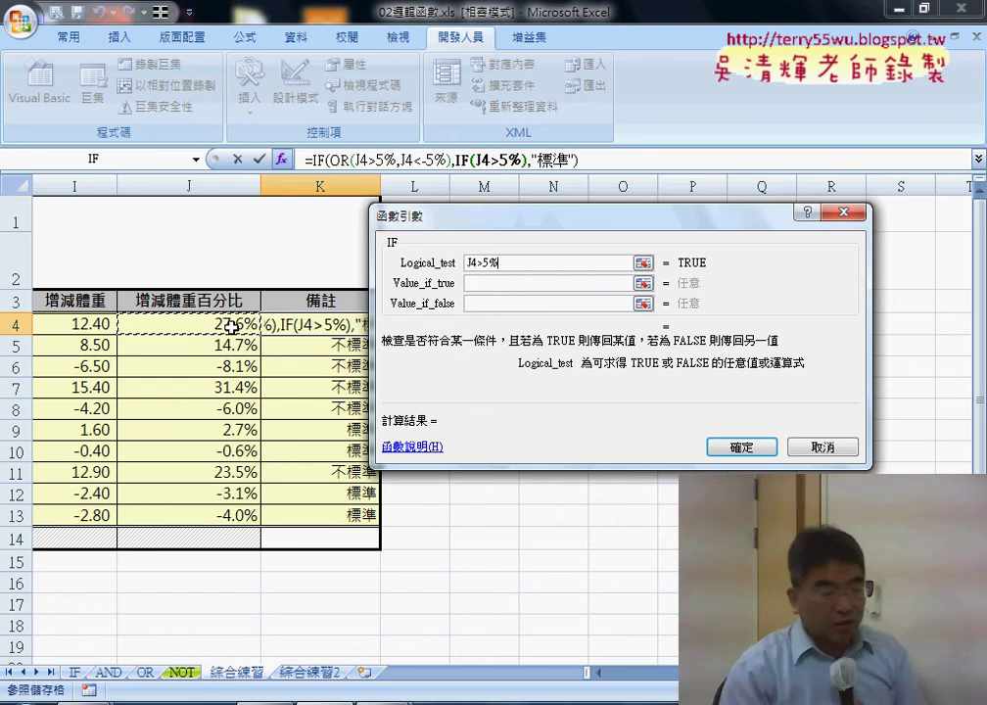
pyautogui.press('Tab')
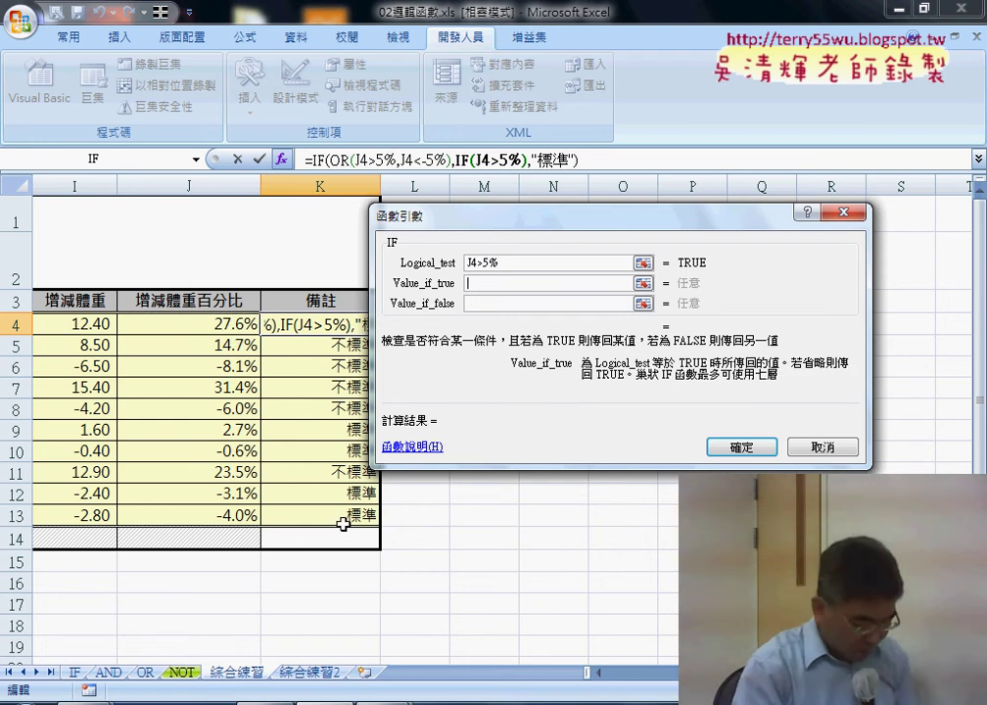
# Step: Give the inner IF results "過瘦" if true and "過胖" if false, and confirm
pyautogui.write('"')
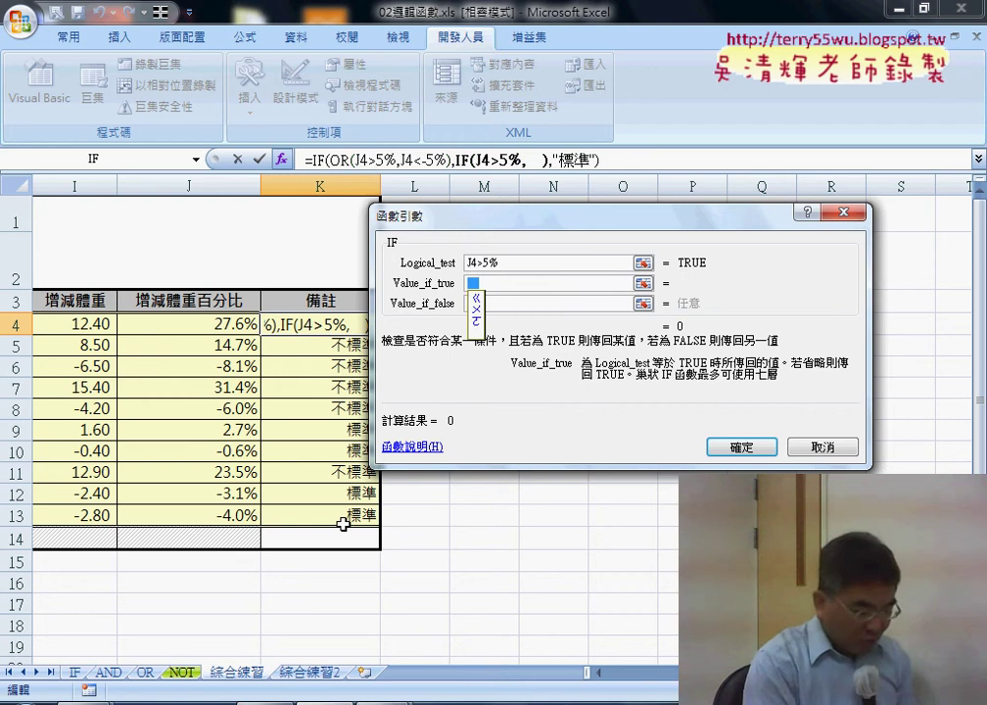
pyautogui.write('過ㄏ')
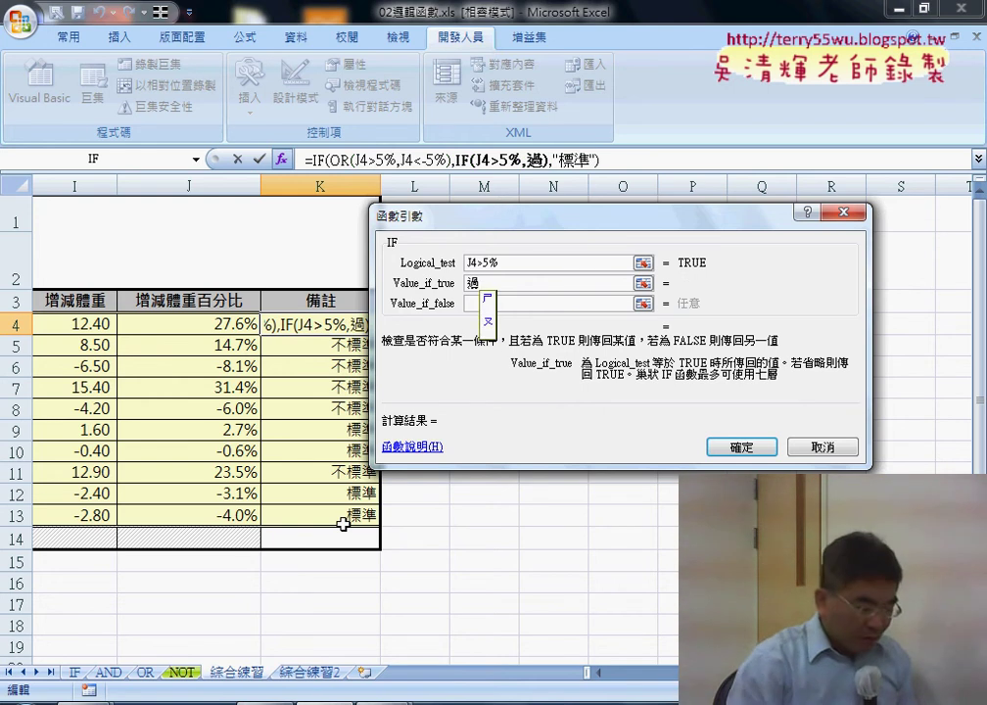
pyautogui.write('受')
pyautogui.press('Down')
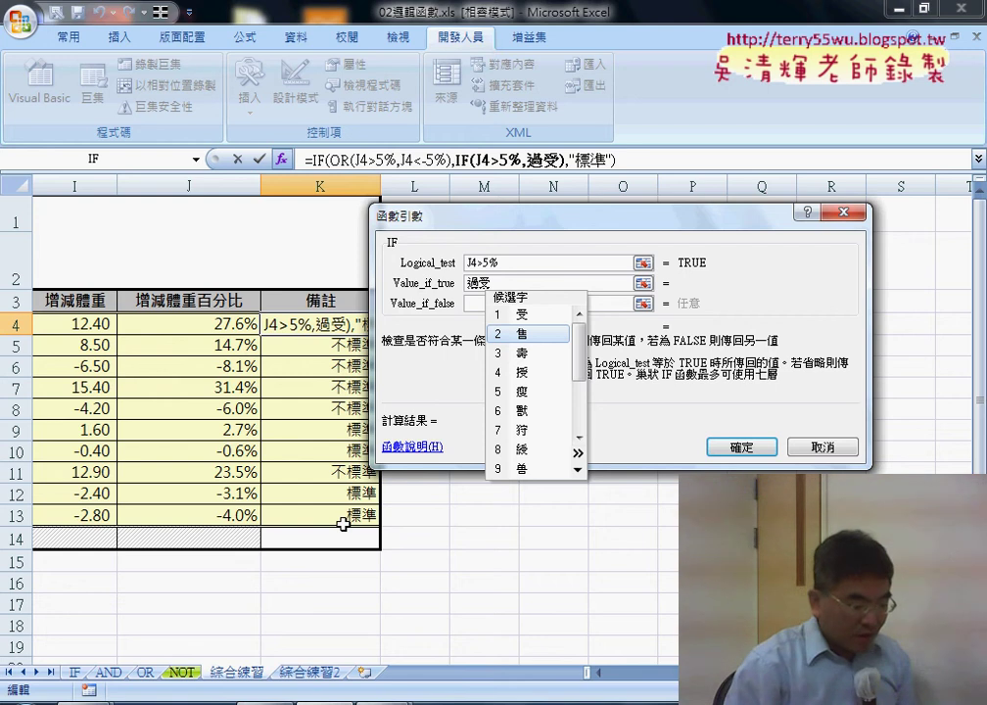
pyautogui.press('Down')
pyautogui.press('Down')
pyautogui.press('Up')
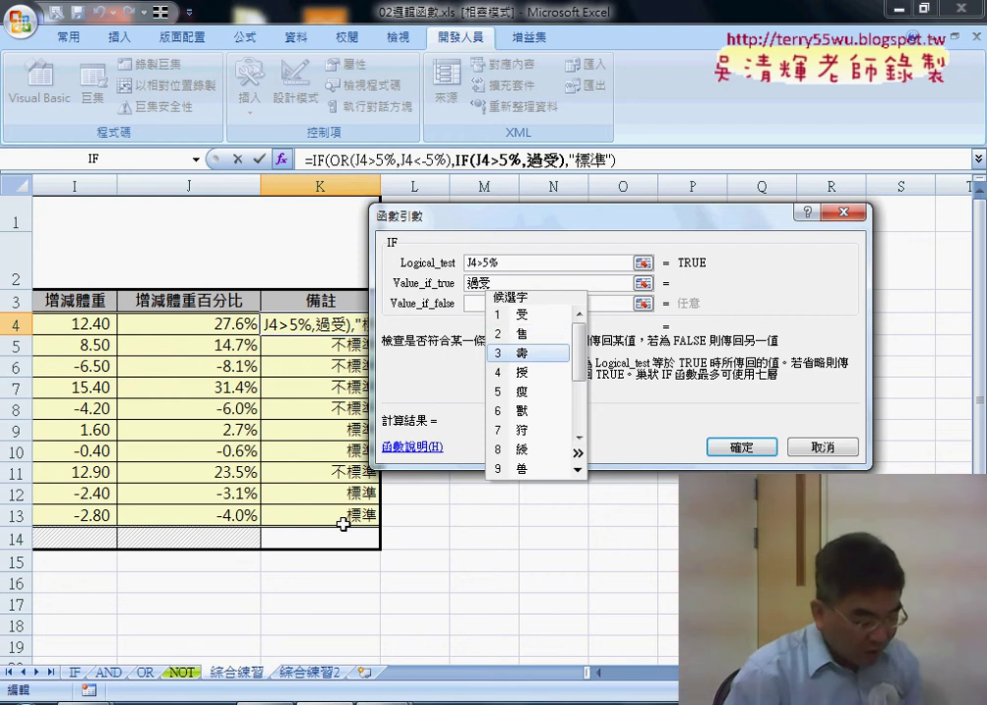
pyautogui.press('Down')
pyautogui.press('Down')
pyautogui.press('Down')
pyautogui.press('Up')
pyautogui.press('Return')
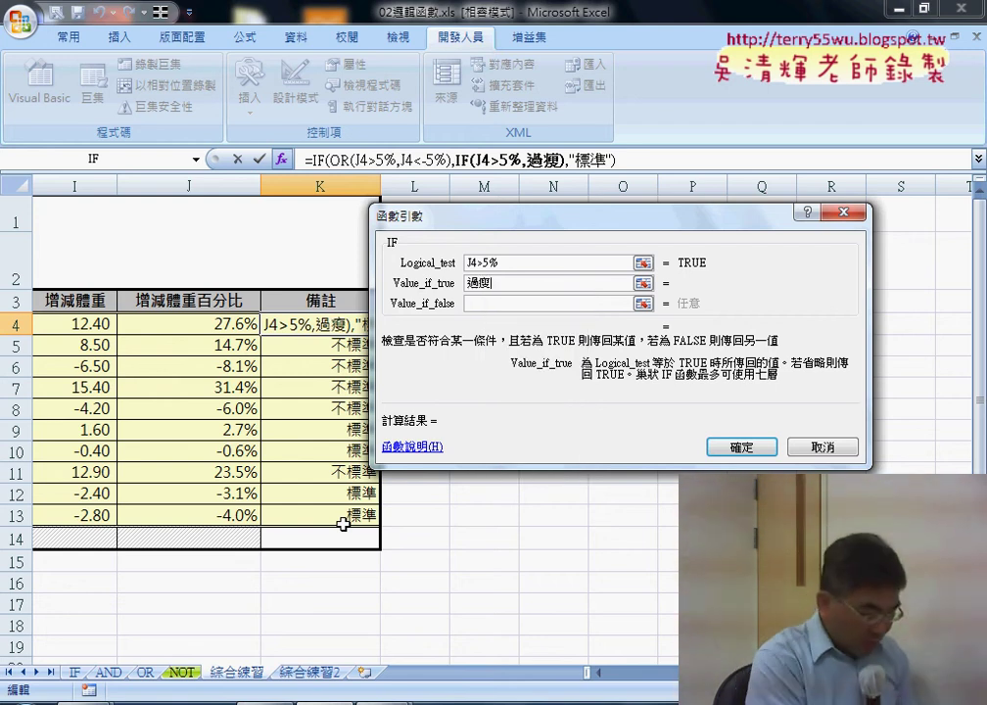
pyautogui.press('Tab')
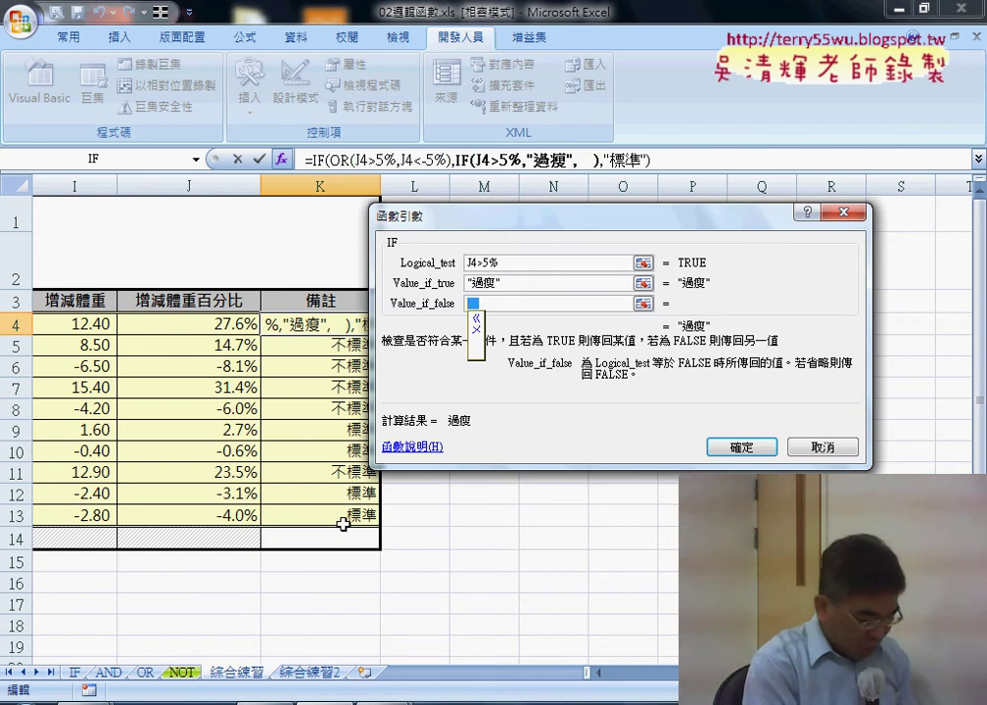
pyautogui.write('過')
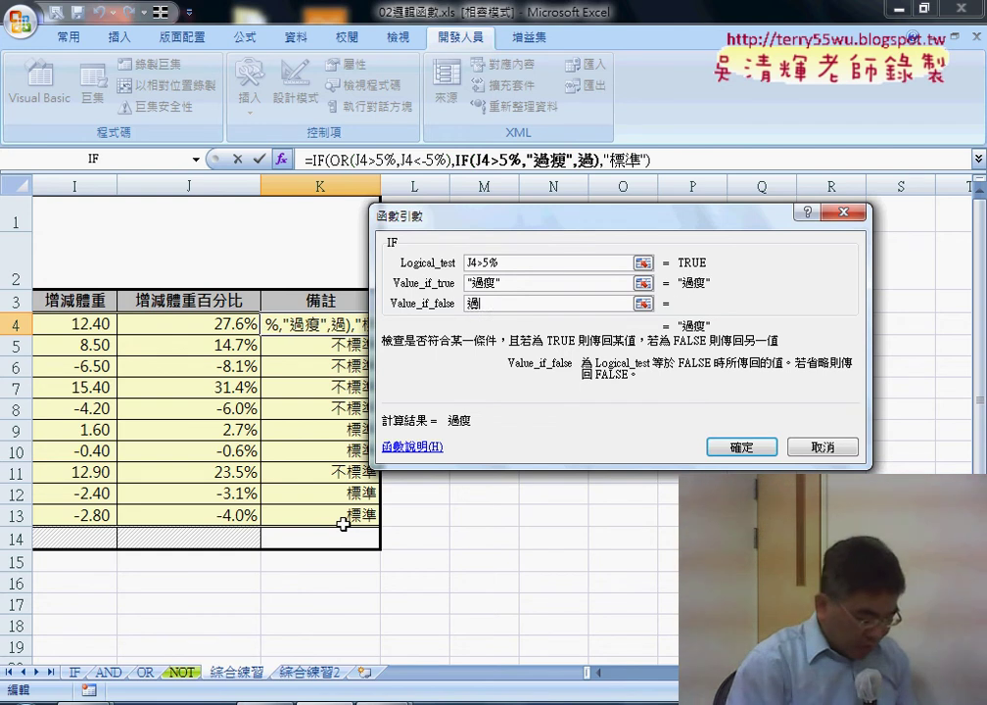
pyautogui.write('胖')
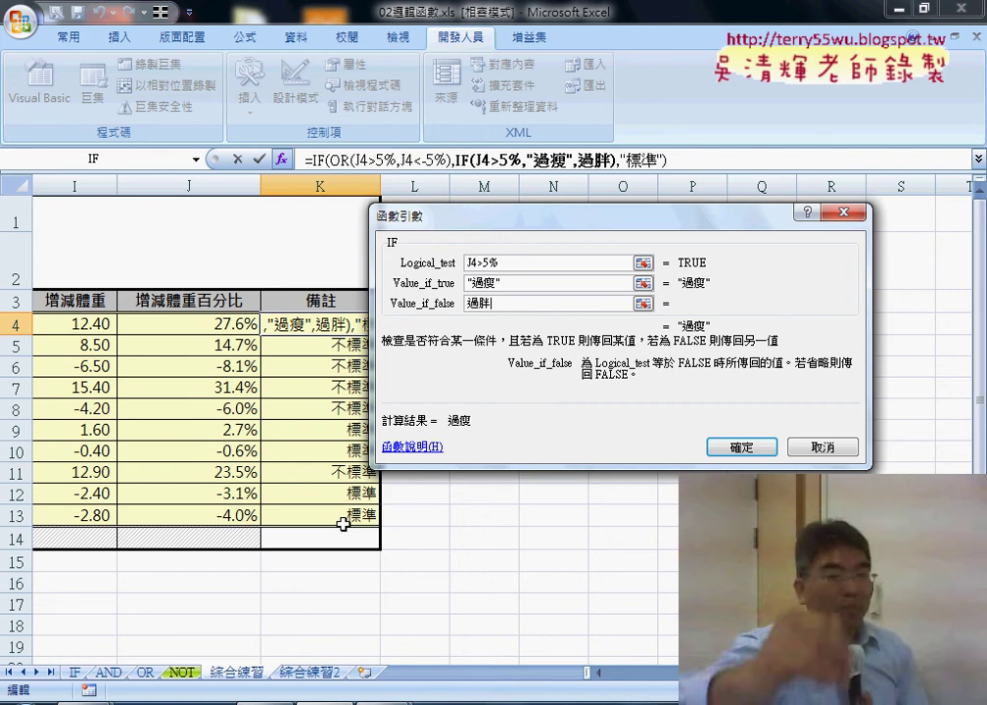
pyautogui.click(743, 448)
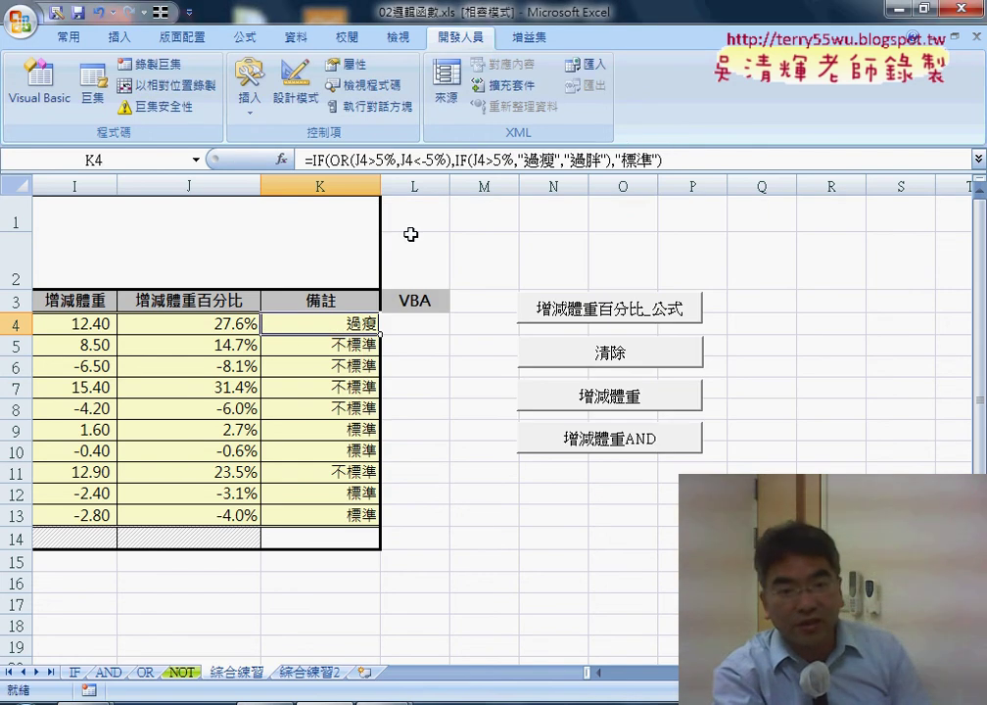
# Step: Copy K4's nested IF formula down to K13 and check the J4, K8 and J8 formulas
pyautogui.moveTo(380, 336); pyautogui.dragTo(380, 517)
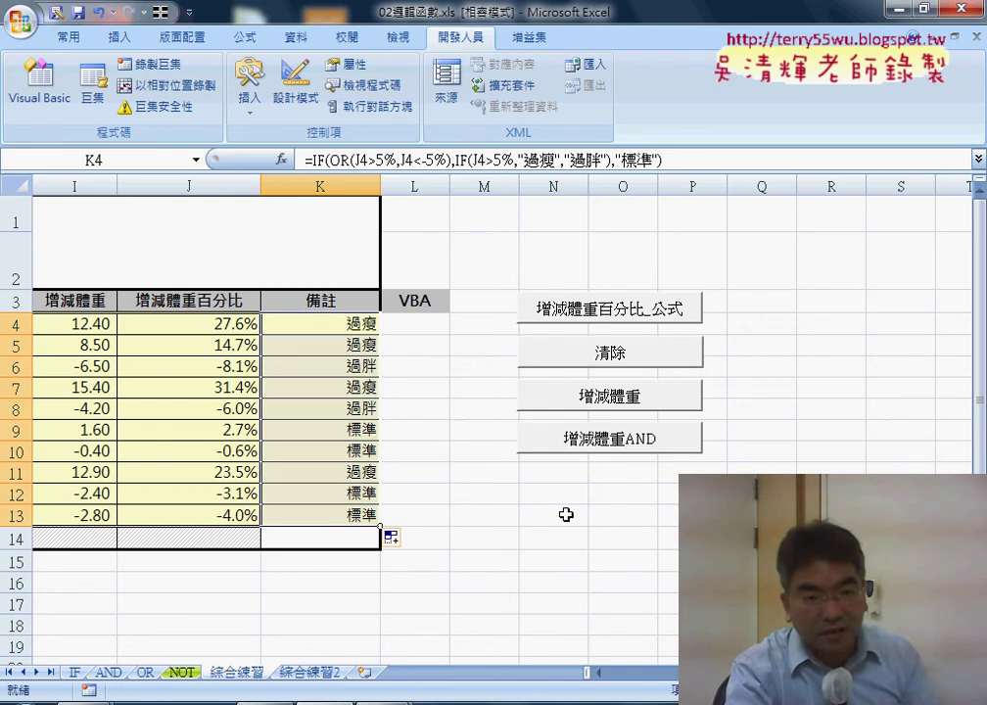
pyautogui.click(235, 329)
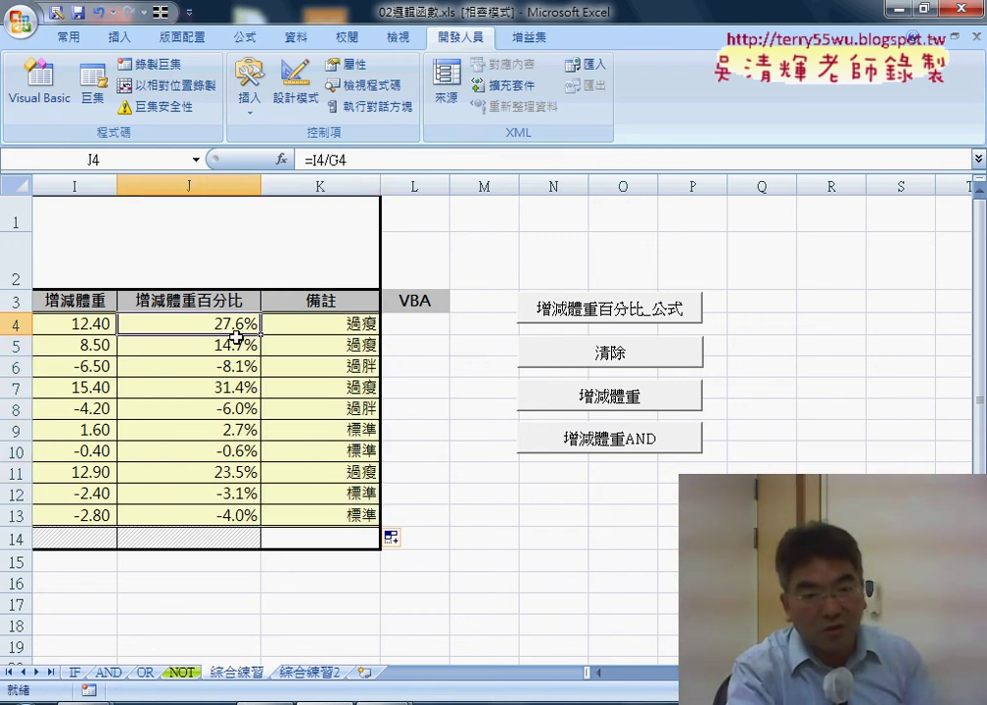
pyautogui.click(292, 413)
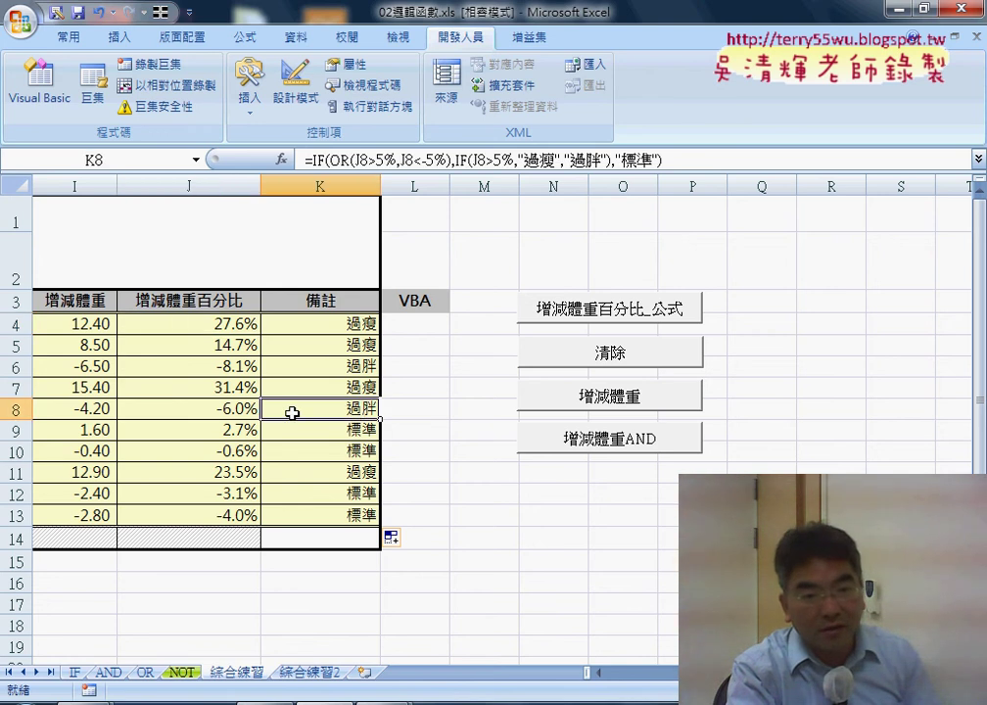
pyautogui.click(214, 412)
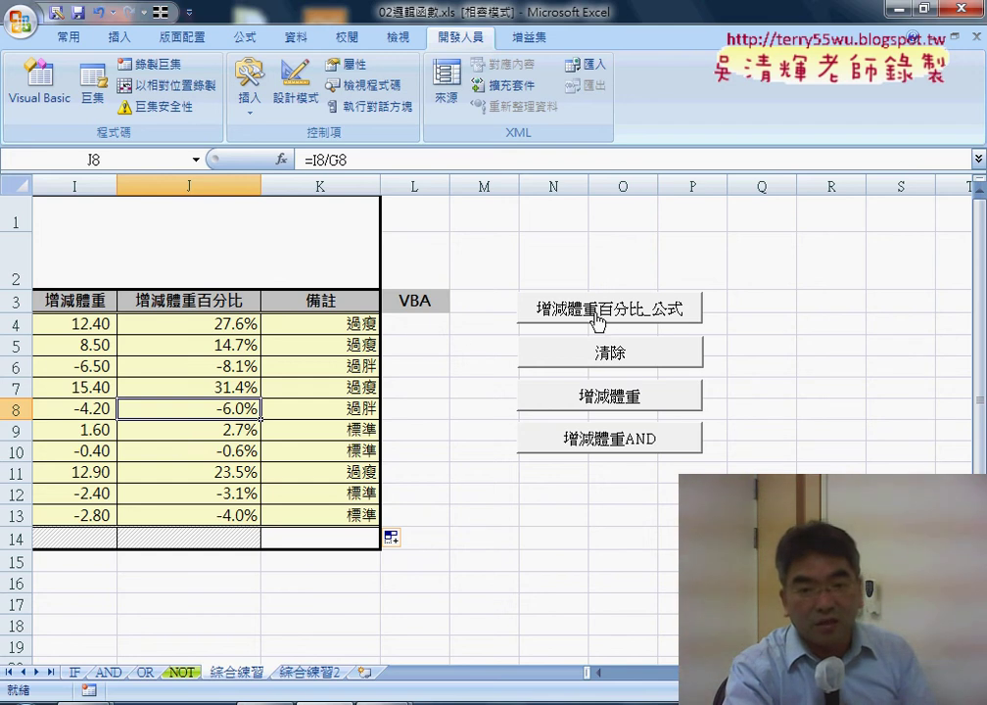
# Step: Run a macro into column L, clear it, then run 增減體重 to label L4:L13
pyautogui.click(596, 311)
pyautogui.click(595, 362)
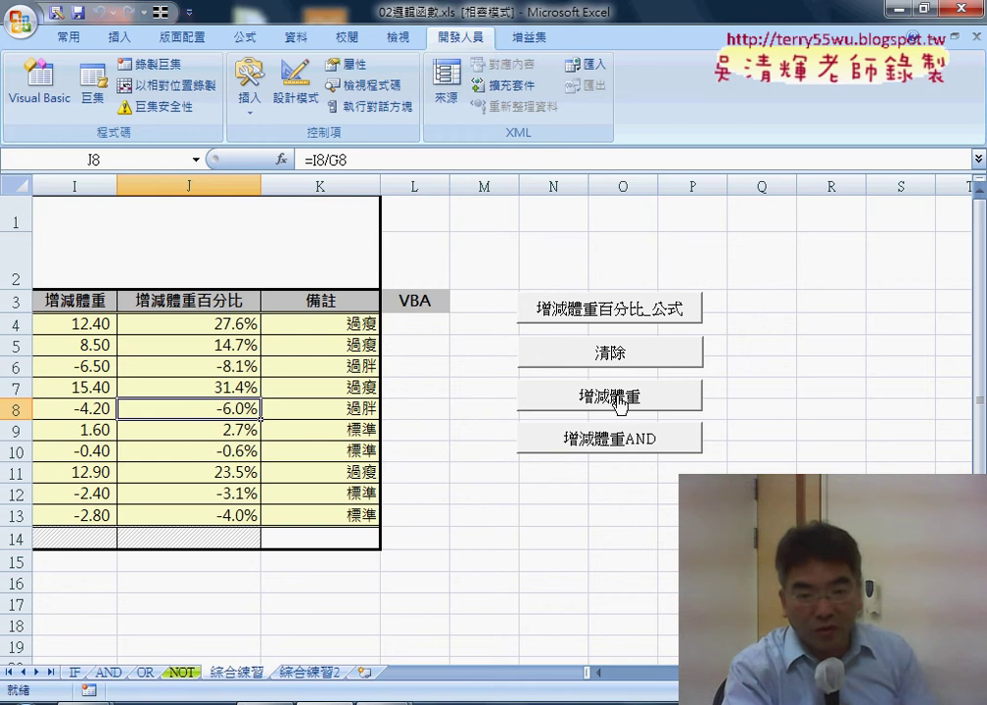
pyautogui.click(618, 400)
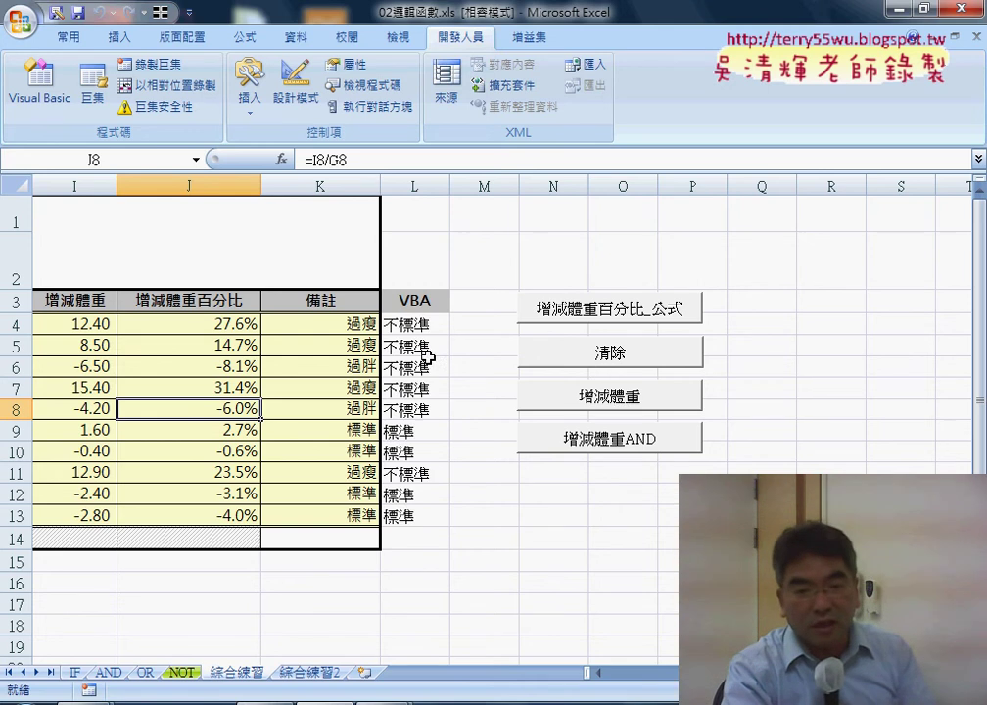
# Step: Open the VBA code of the macro assigned to the 增減體重 button
pyautogui.rightClick(591, 405)
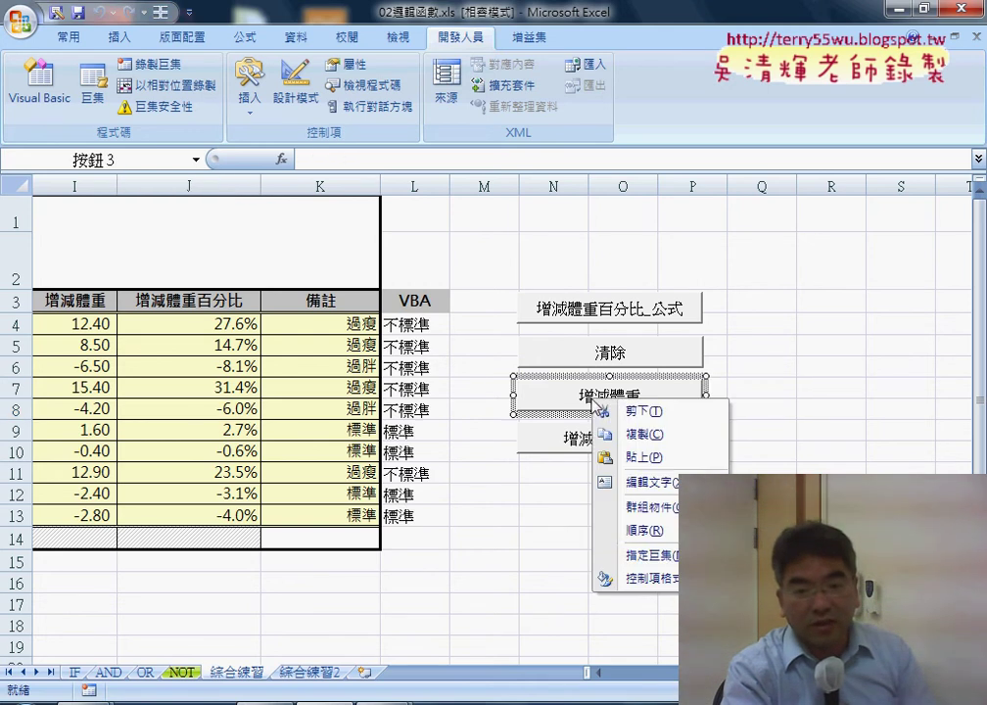
pyautogui.click(617, 555)
pyautogui.click(779, 432)
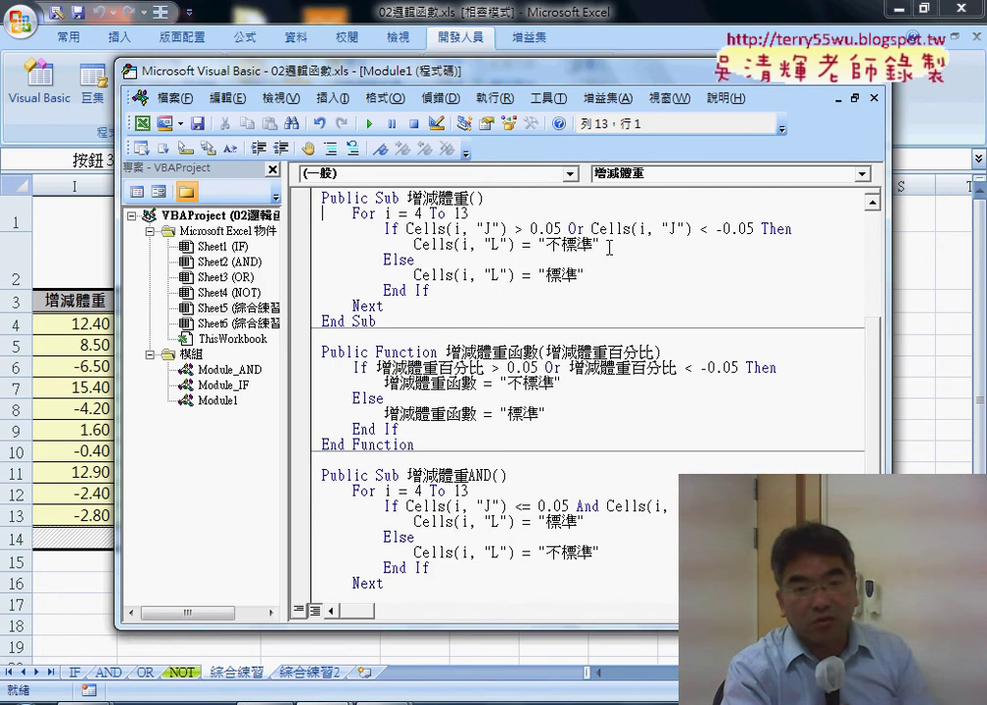
pyautogui.moveTo(609, 248); pyautogui.dragTo(411, 243)
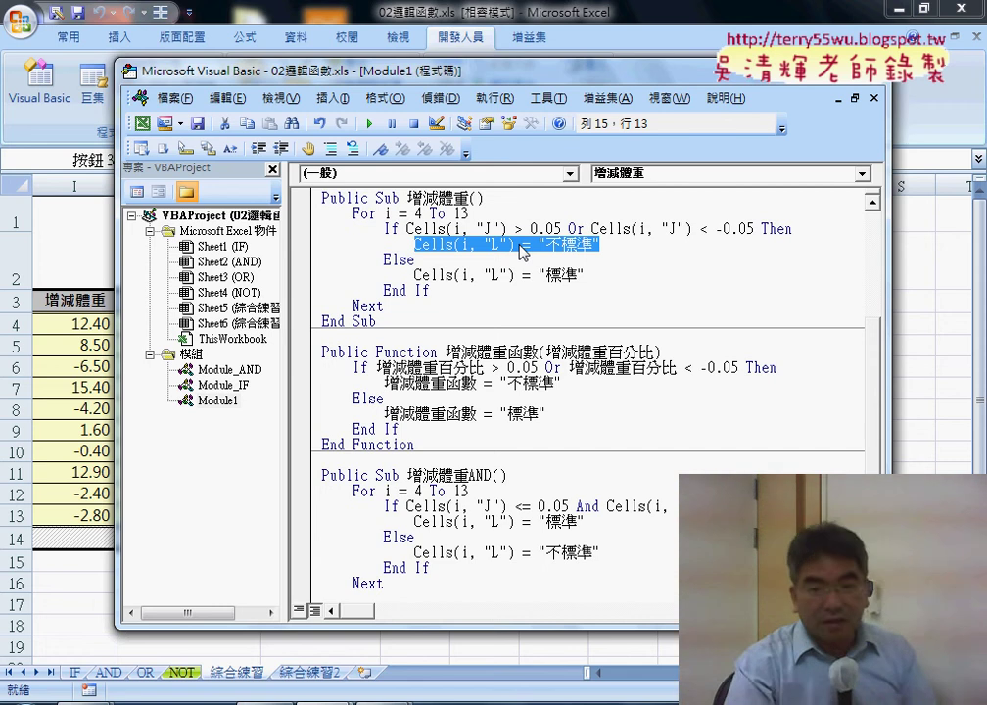
# Step: Add an indented new line after the first If…Then line and begin typing 'if'
pyautogui.click(814, 229)
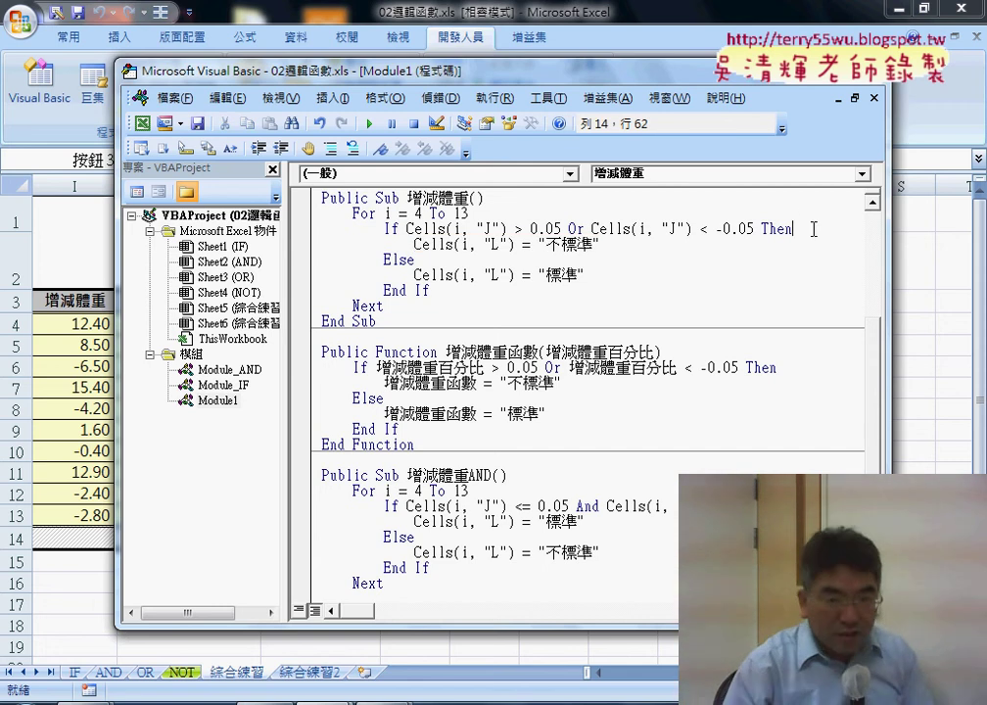
pyautogui.press('Return')
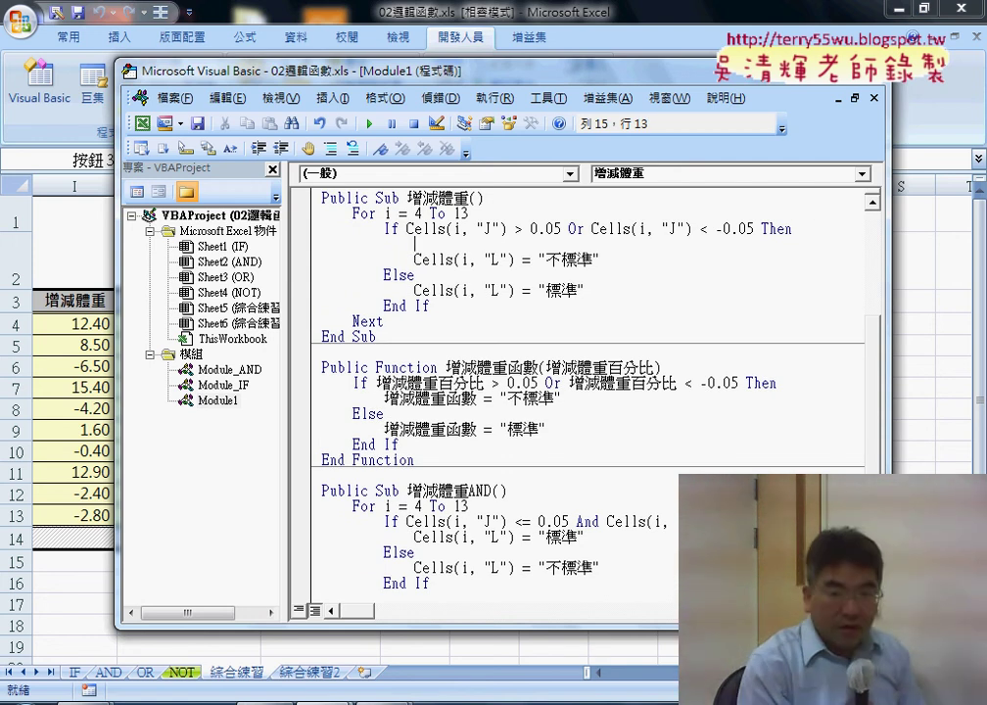
pyautogui.press('Tab')
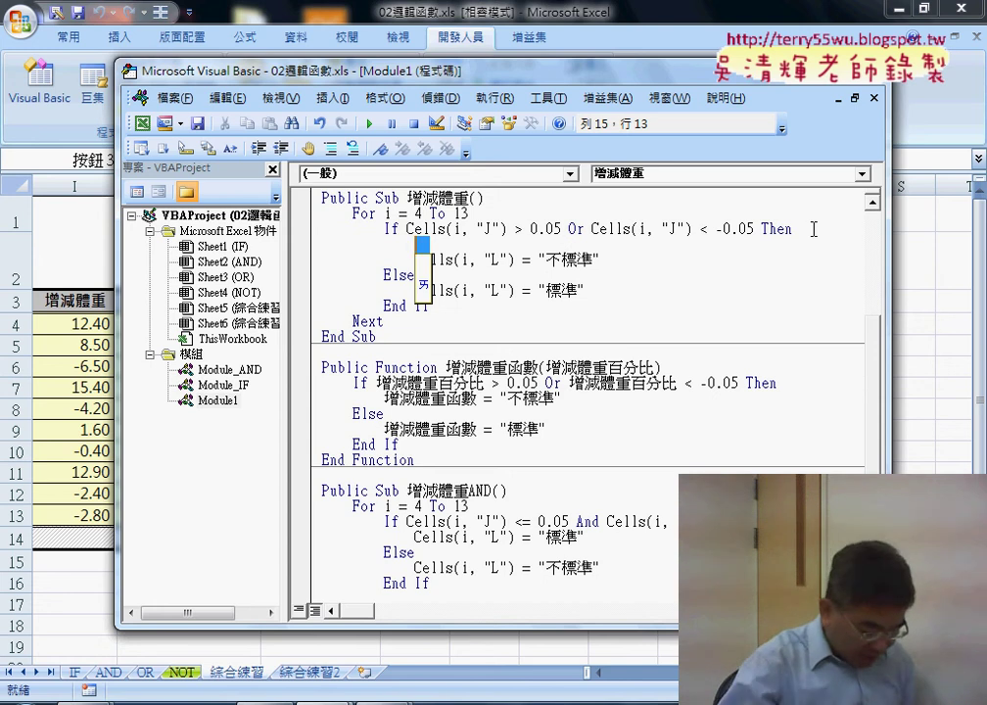
pyautogui.write('if')
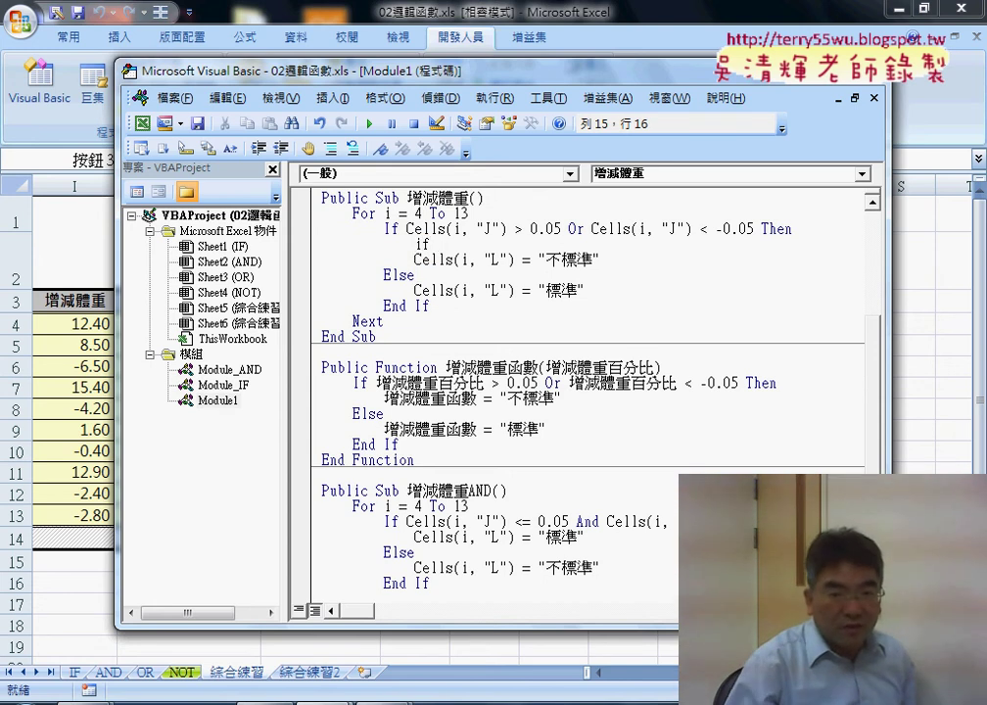
# Step: Complete the nested line as 'if Cells(i, "J") > 0.05 then' using the copied condition
pyautogui.click(565, 228)
pyautogui.click(467, 434)
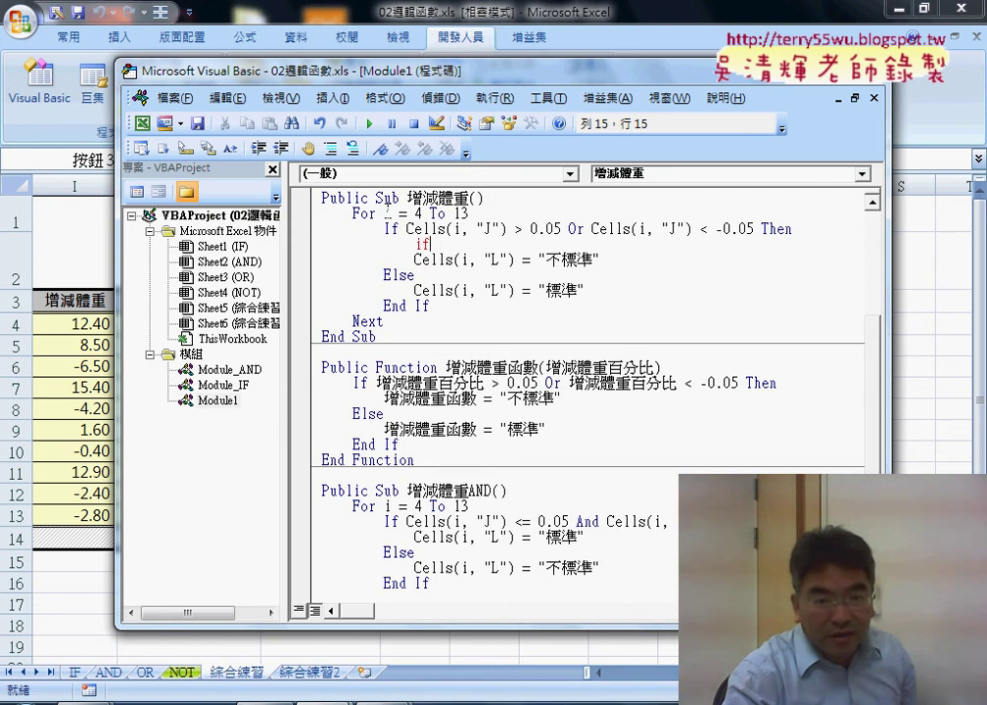
pyautogui.moveTo(408, 229); pyautogui.dragTo(561, 230)
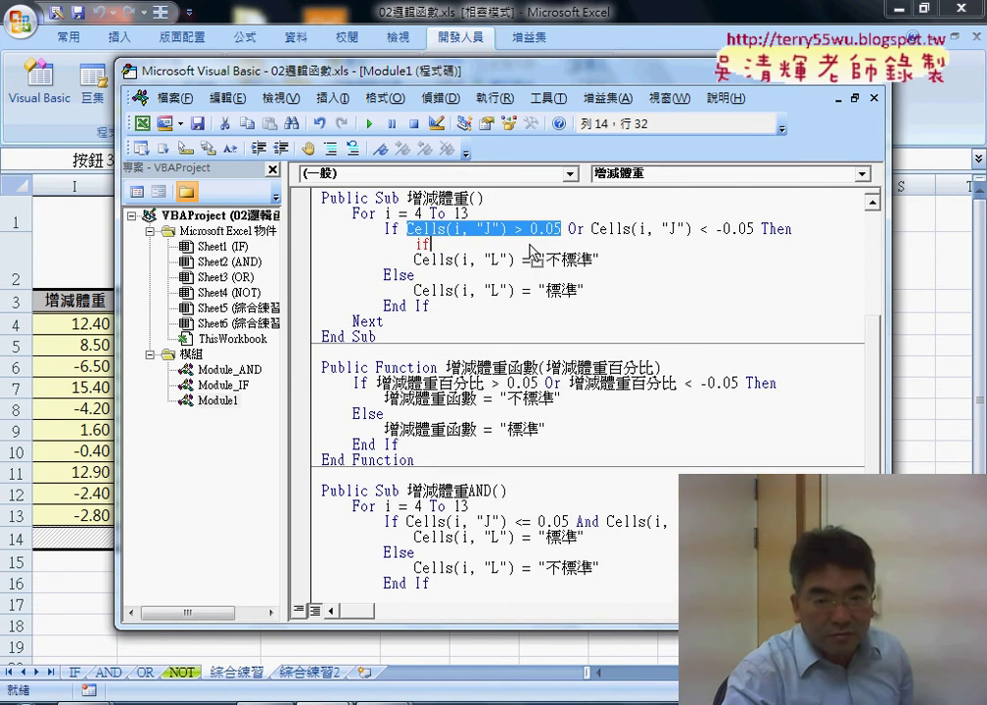
pyautogui.hotkey('ctrl', 'c')
pyautogui.press('Down')
pyautogui.hotkey('ctrl', 'v')
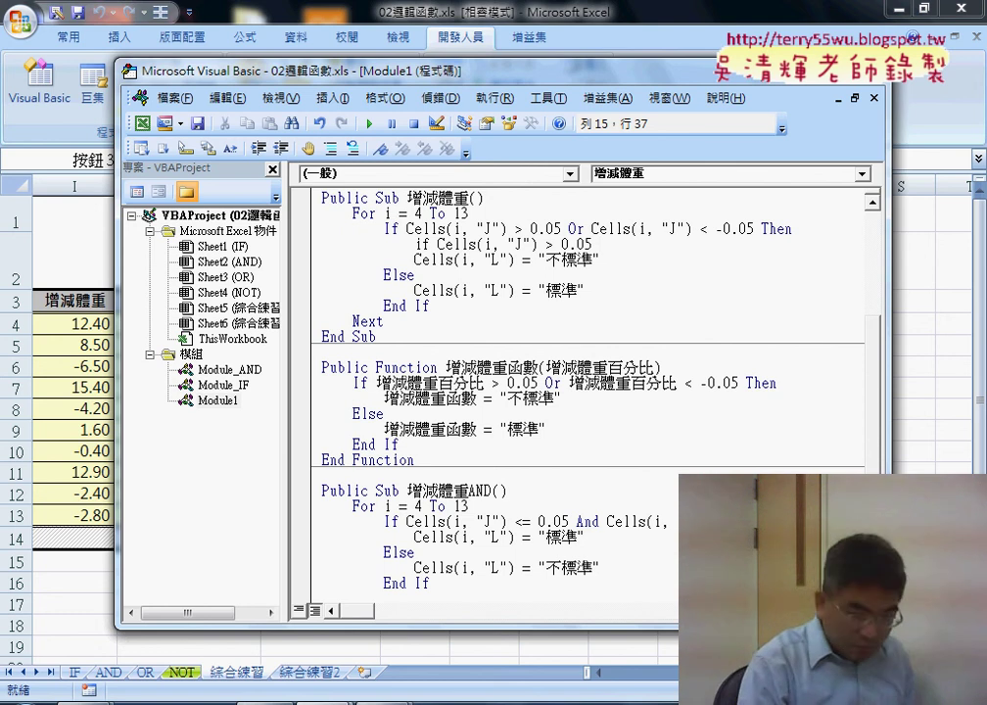
pyautogui.write('th')
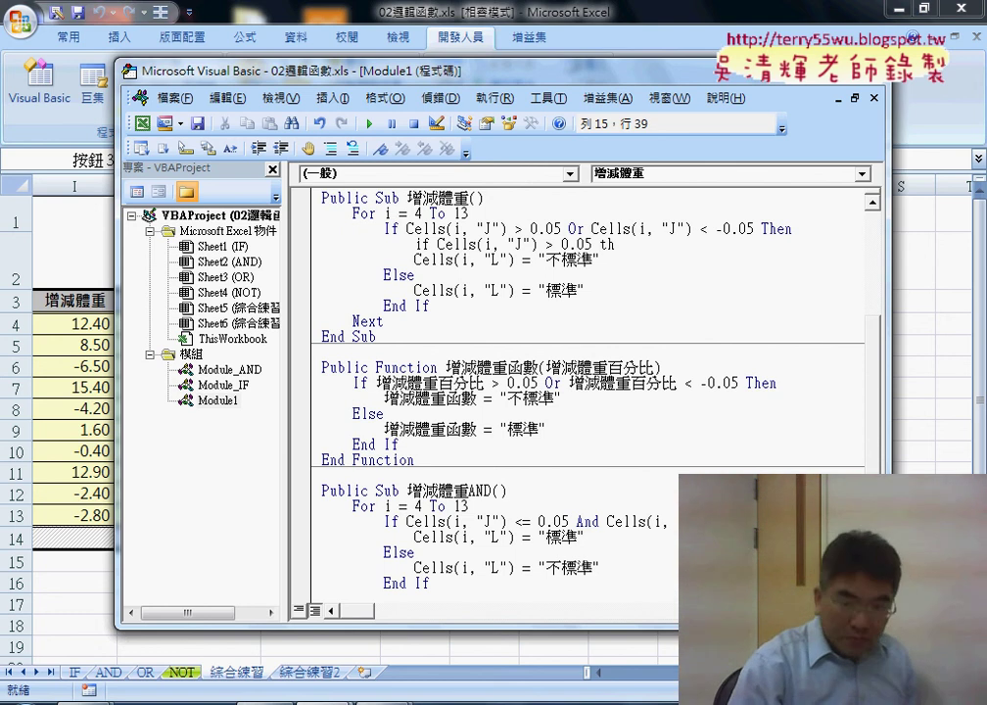
pyautogui.write('en')
# Step: Add 'else' and 'end if' lines below the nested If
pyautogui.press('Return')
pyautogui.press('Return')
pyautogui.write('el')
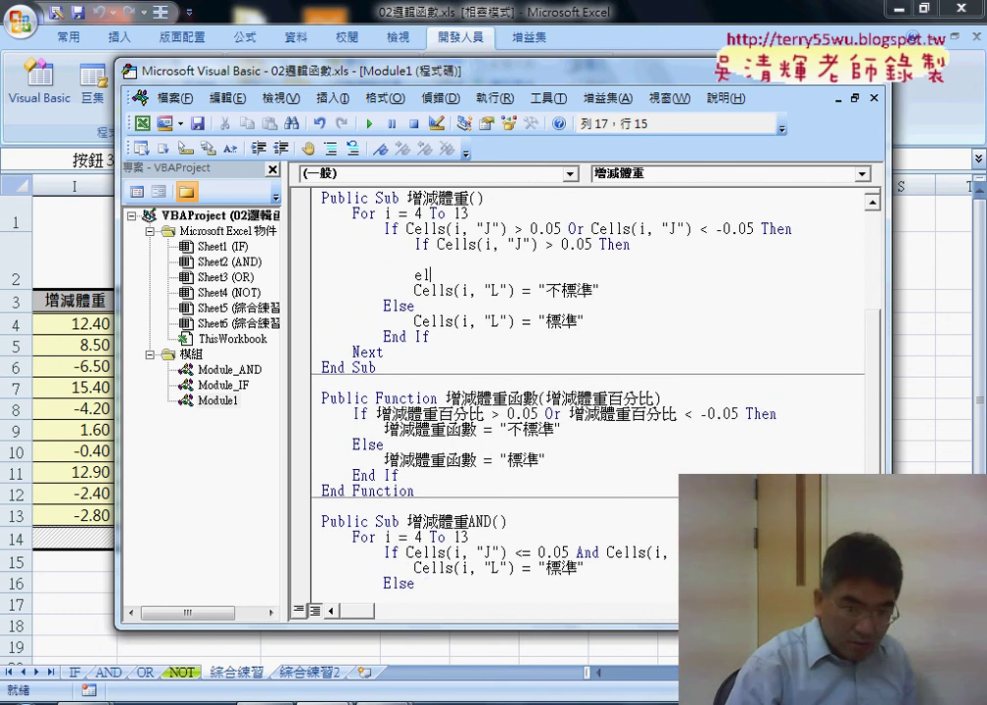
pyautogui.write('se')
pyautogui.press('Return')
pyautogui.press('Return')
pyautogui.write('end')
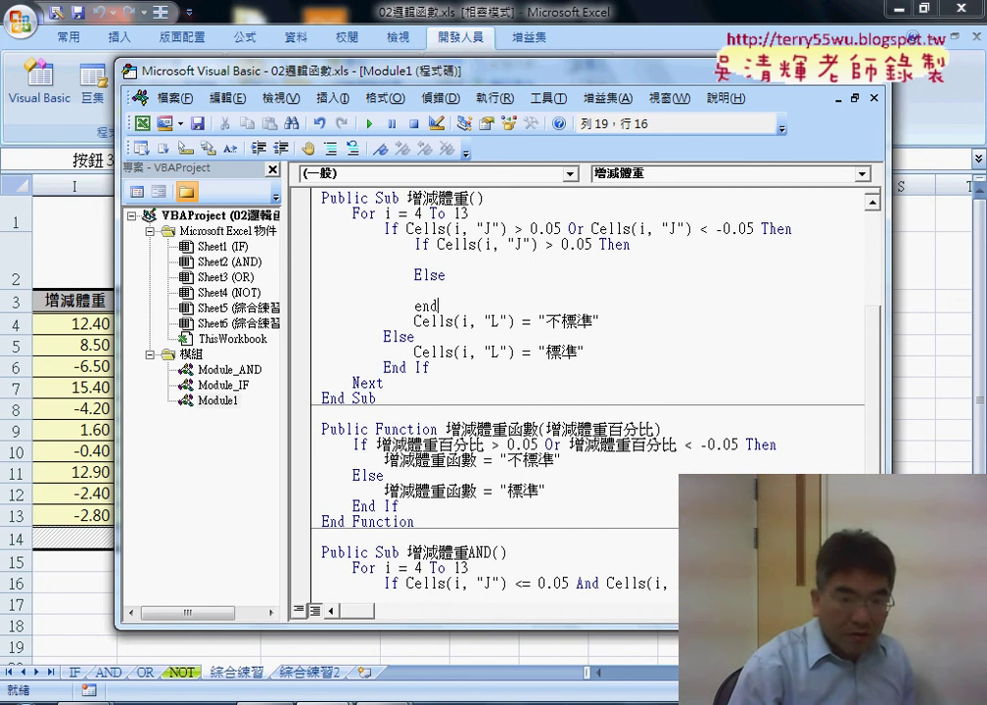
pyautogui.write(' i')
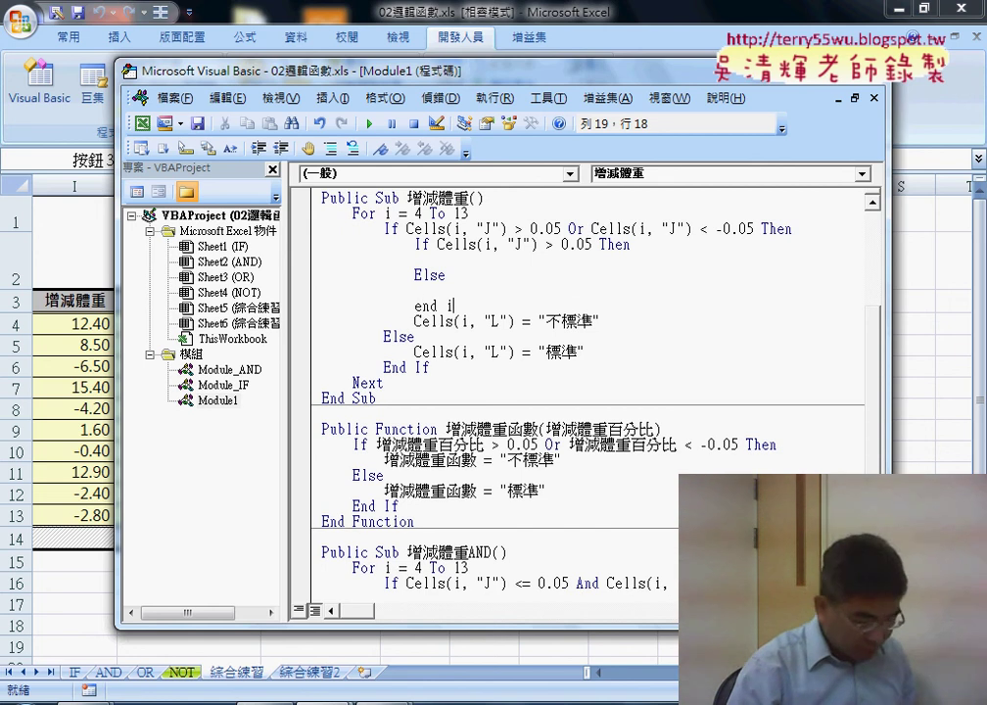
pyautogui.write('f')
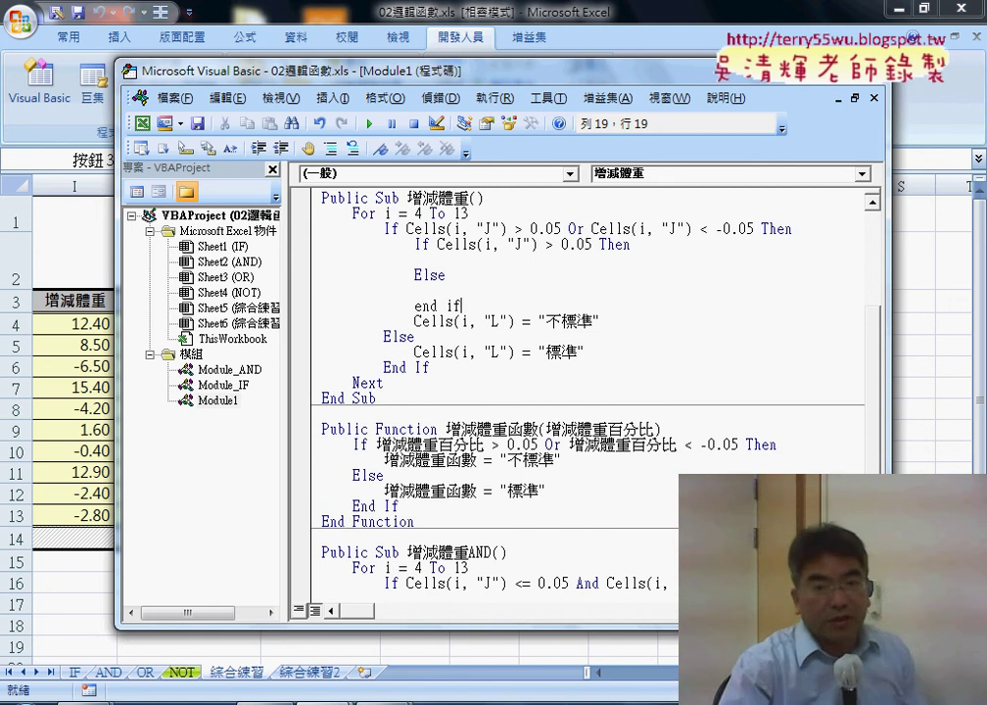
pyautogui.moveTo(626, 321); pyautogui.dragTo(318, 320)
pyautogui.click(323, 322)
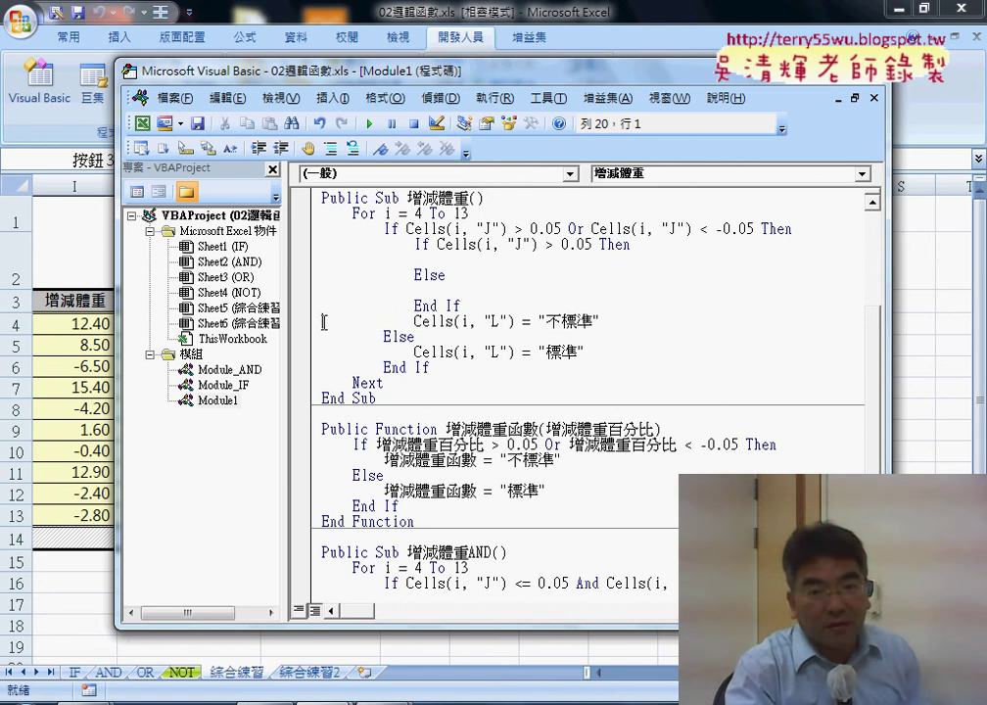
# Step: Move the 不標準 assignment under the nested If and change its label to 過瘦
pyautogui.moveTo(432, 316)
pyautogui.mouseDown()
pyautogui.moveTo(314, 314)
pyautogui.moveTo(322, 261)
pyautogui.mouseUp()
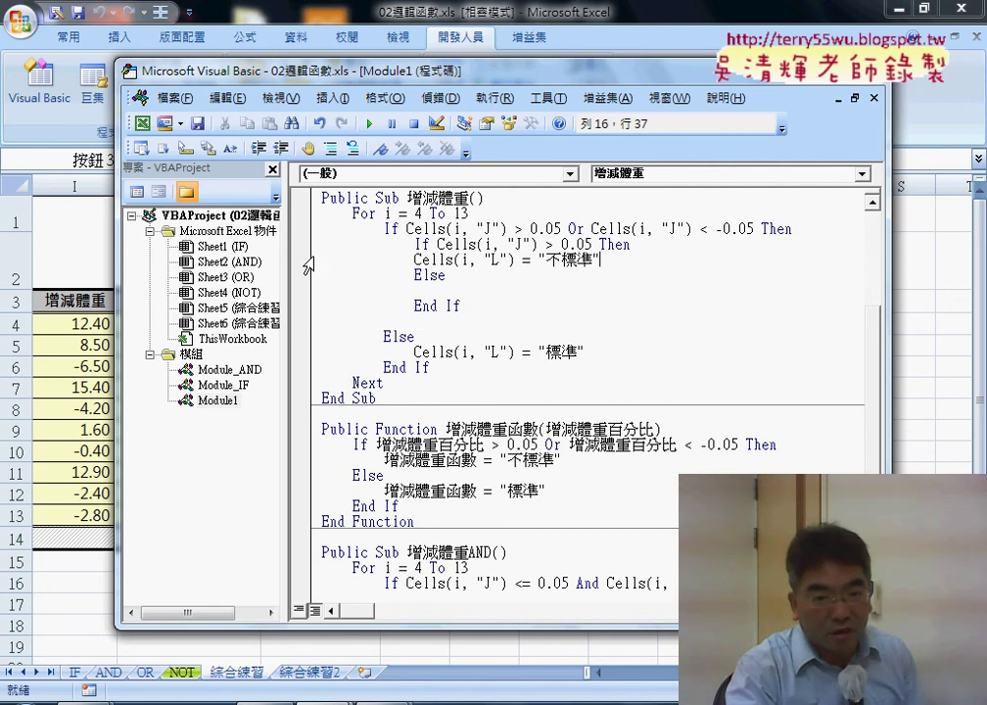
pyautogui.press('Tab')
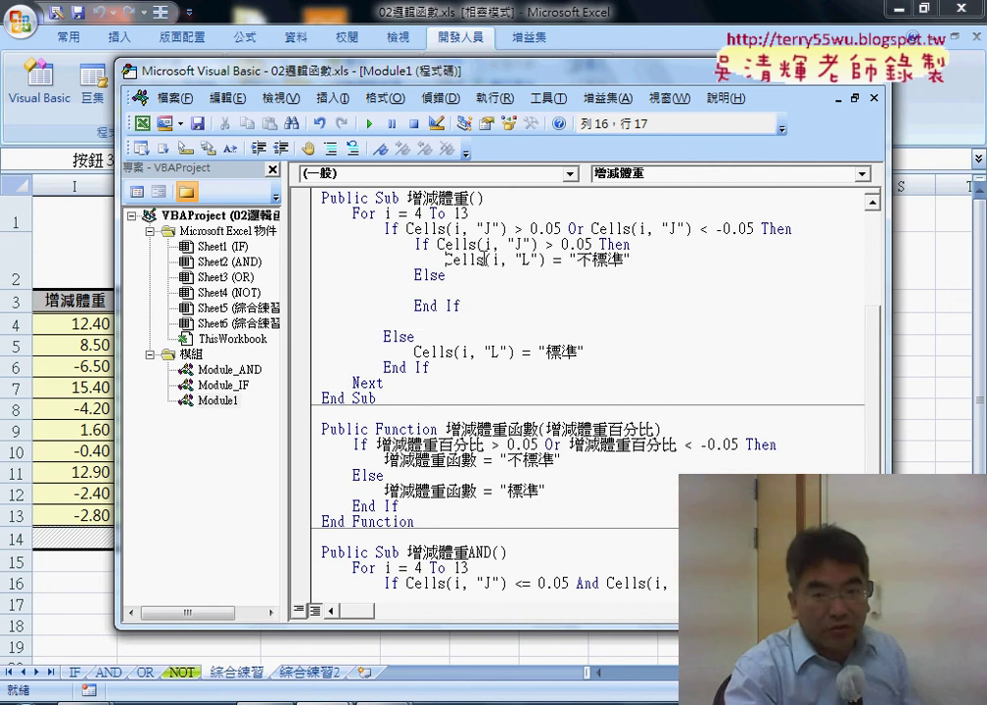
pyautogui.moveTo(577, 260); pyautogui.dragTo(623, 261)
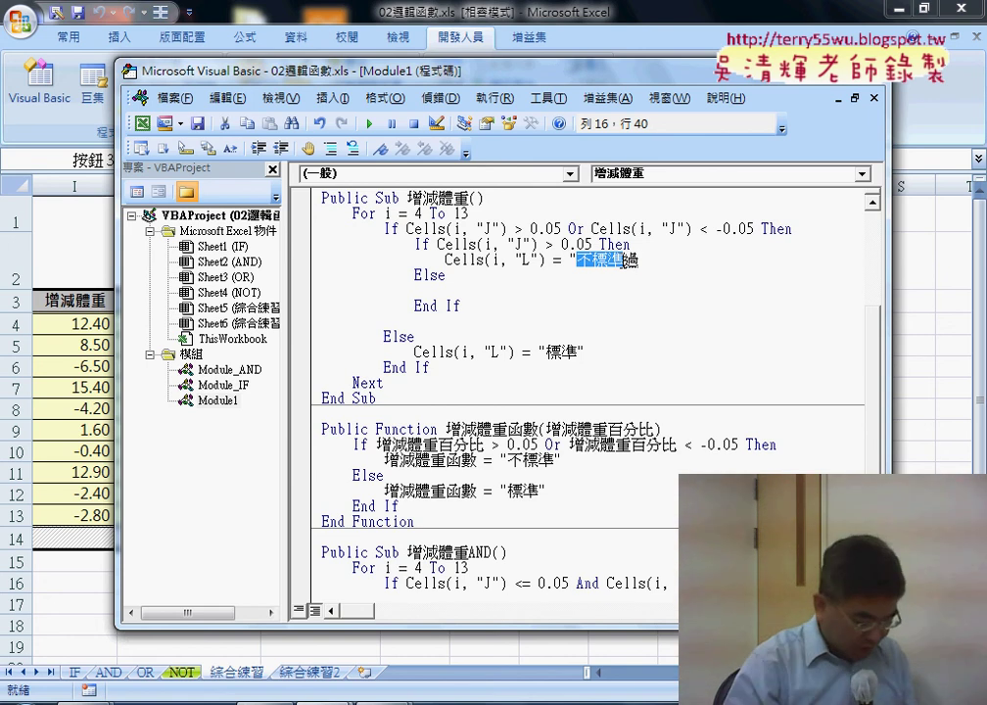
pyautogui.write('g')
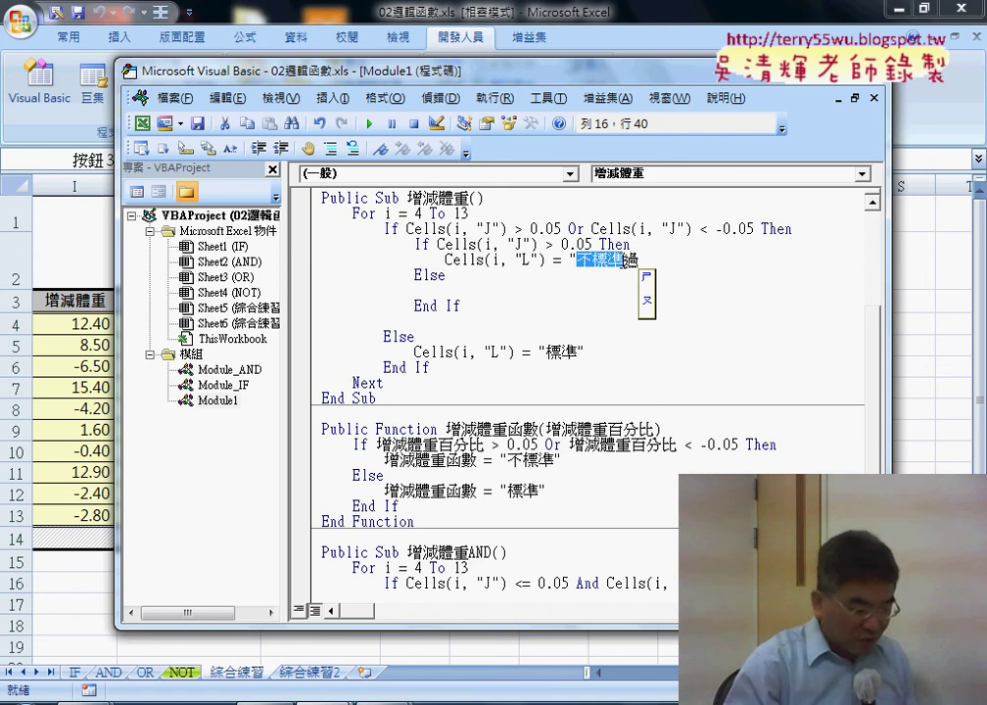
pyautogui.write('4')
pyautogui.press('Return')
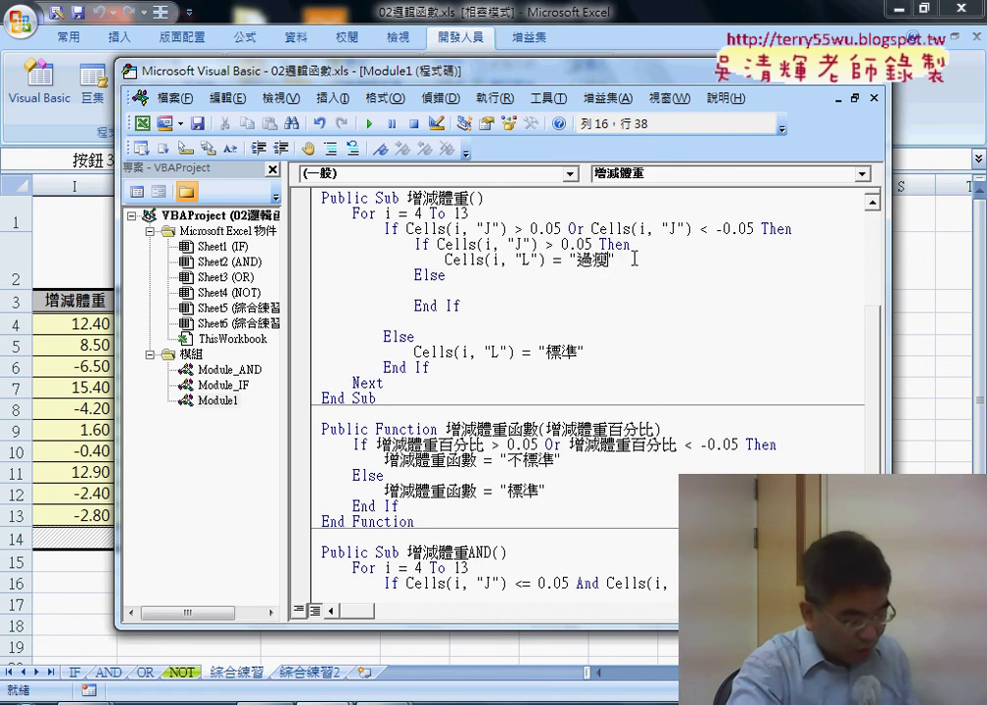
# Step: Copy the assignment under Else with label 過胖 and delete the leftover blank line
pyautogui.moveTo(633, 259)
pyautogui.mouseDown()
pyautogui.moveTo(459, 264)
pyautogui.moveTo(459, 294)
pyautogui.mouseUp()
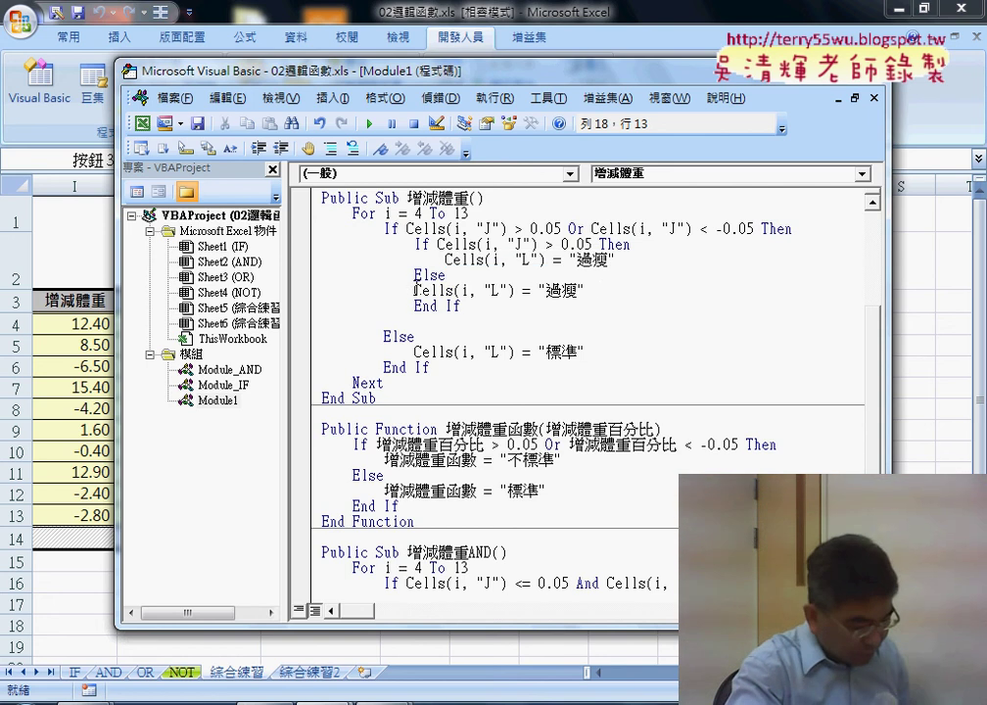
pyautogui.press('Tab')
pyautogui.moveTo(588, 291); pyautogui.dragTo(610, 294)
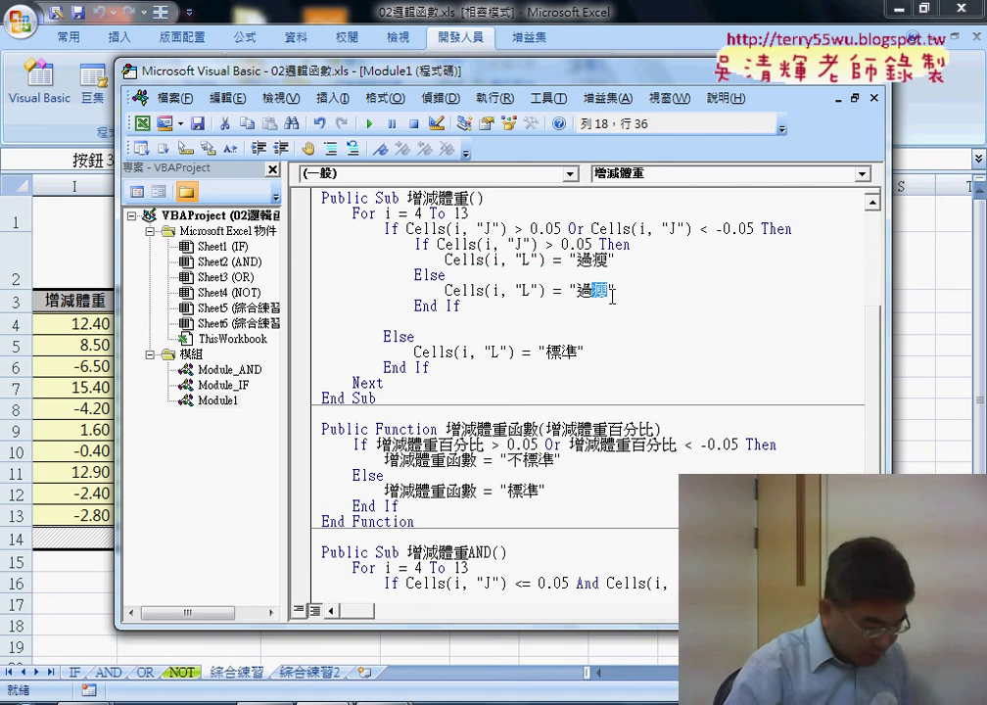
pyautogui.press('q')
pyautogui.press(';')
pyautogui.press('4')
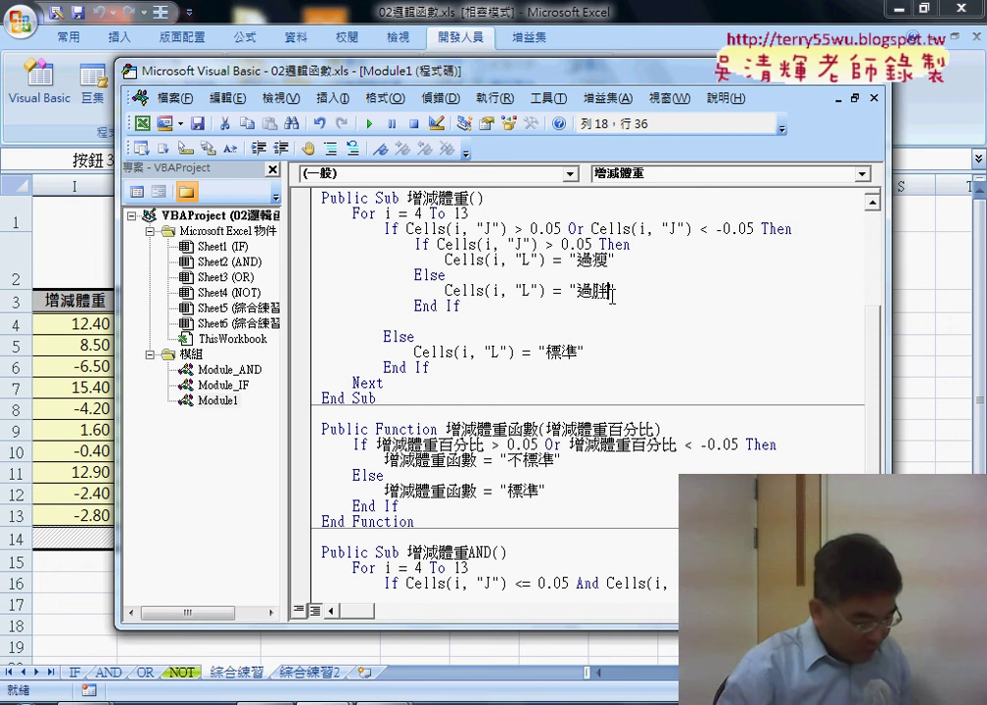
pyautogui.press('Down')
pyautogui.press('Delete')
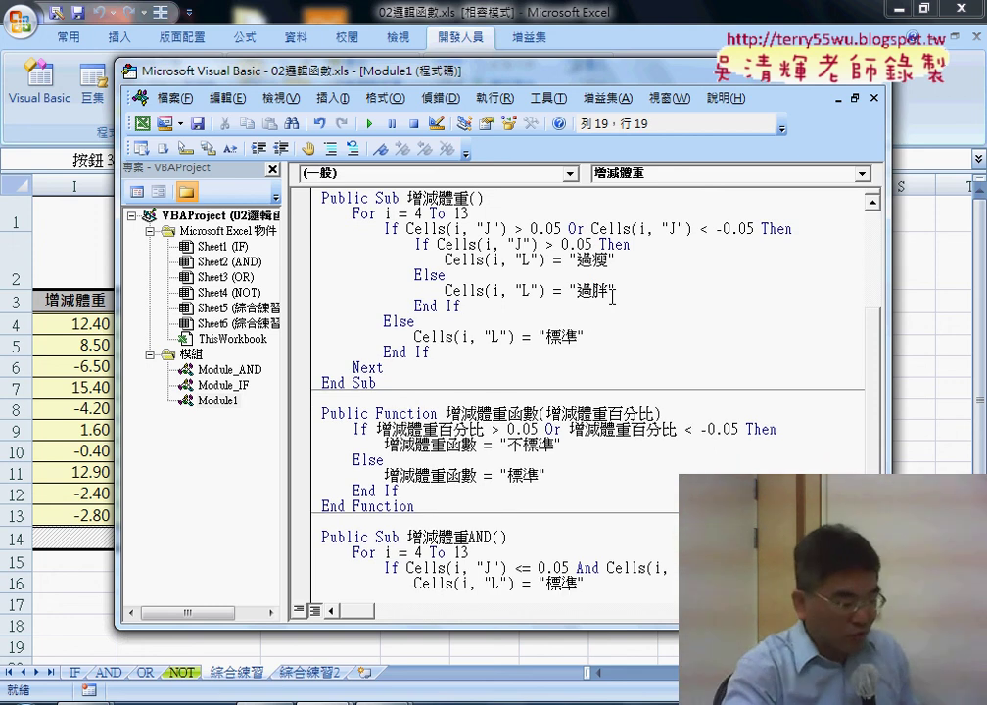
# Step: Run the 增減體重 macro, check L4:L13 for 過瘦/過胖/標準, and return to Visual Basic
pyautogui.click(912, 407)
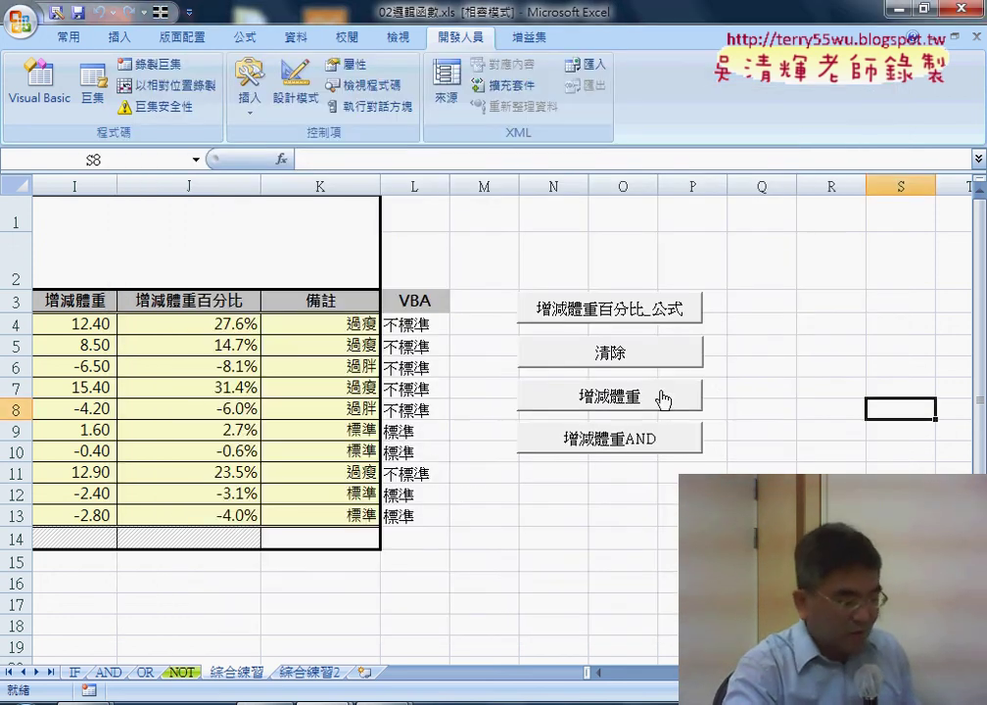
pyautogui.click(656, 399)
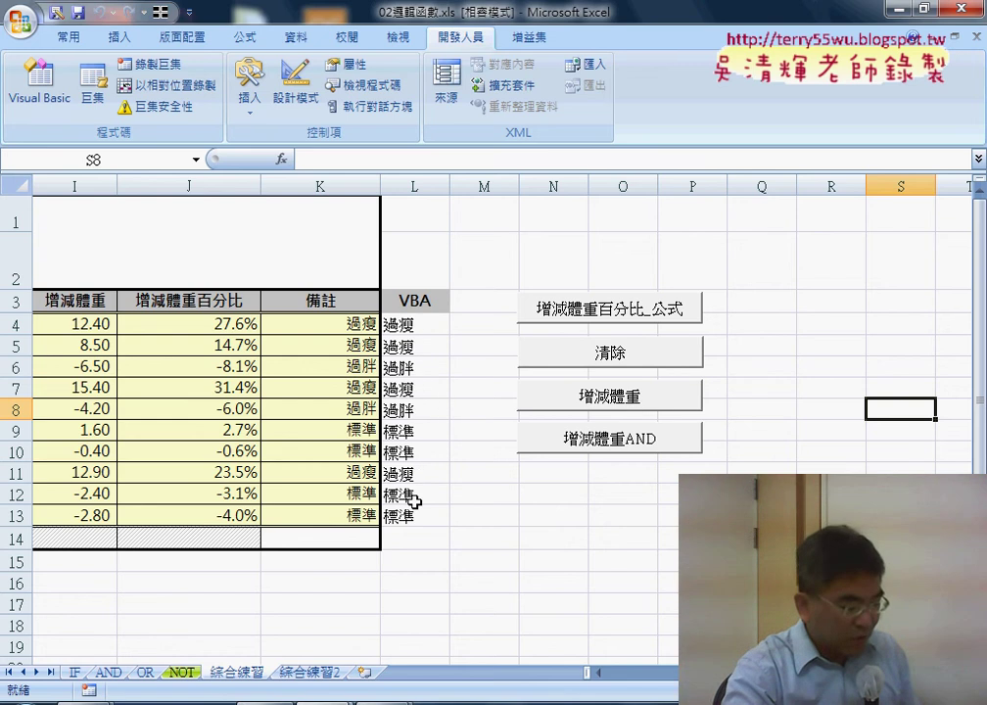
pyautogui.moveTo(408, 511); pyautogui.dragTo(432, 325)
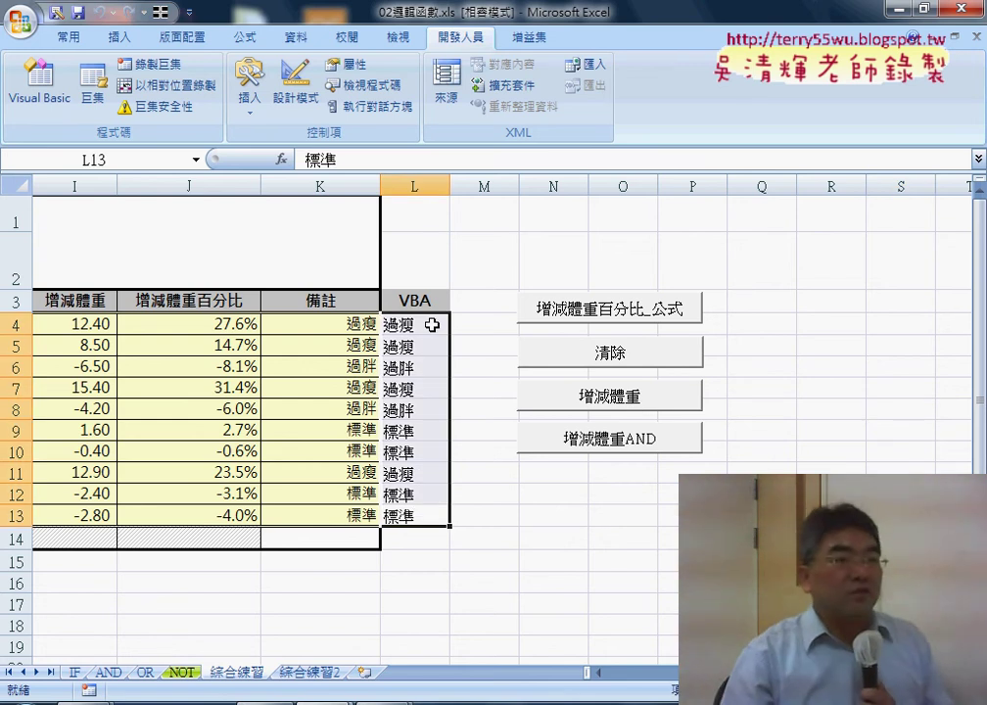
pyautogui.click(39, 83)
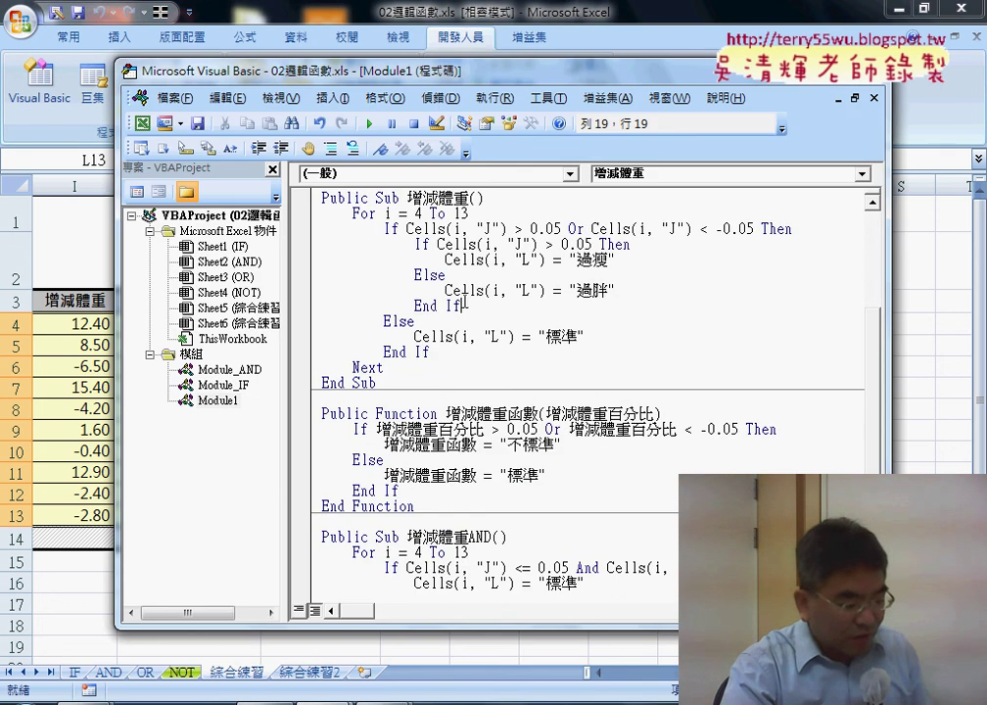
pyautogui.moveTo(464, 305); pyautogui.dragTo(315, 253)
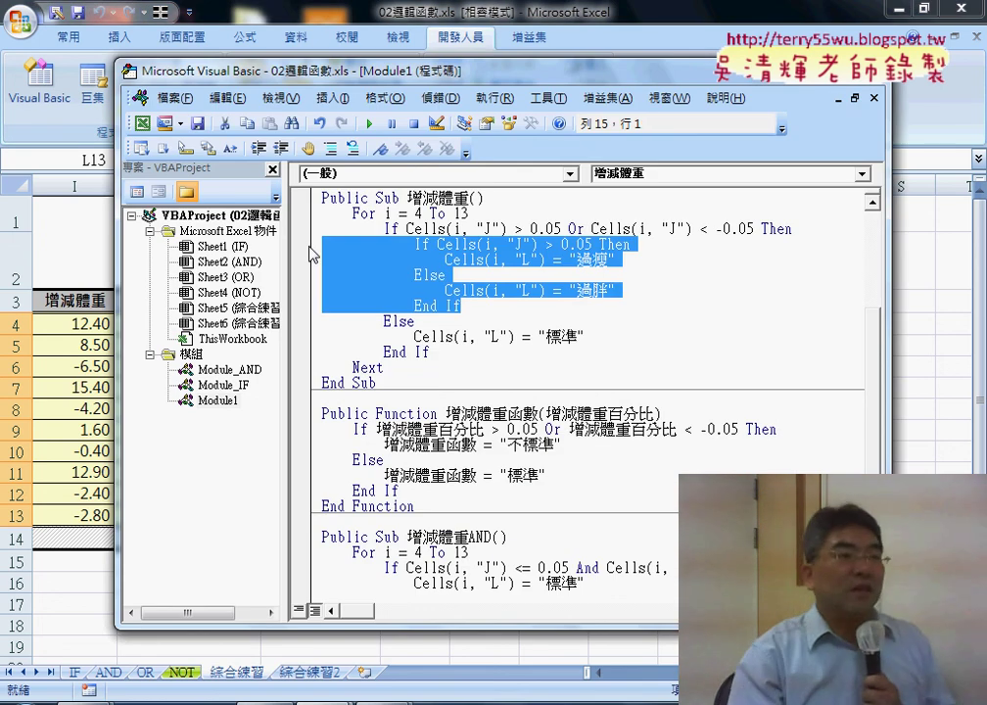